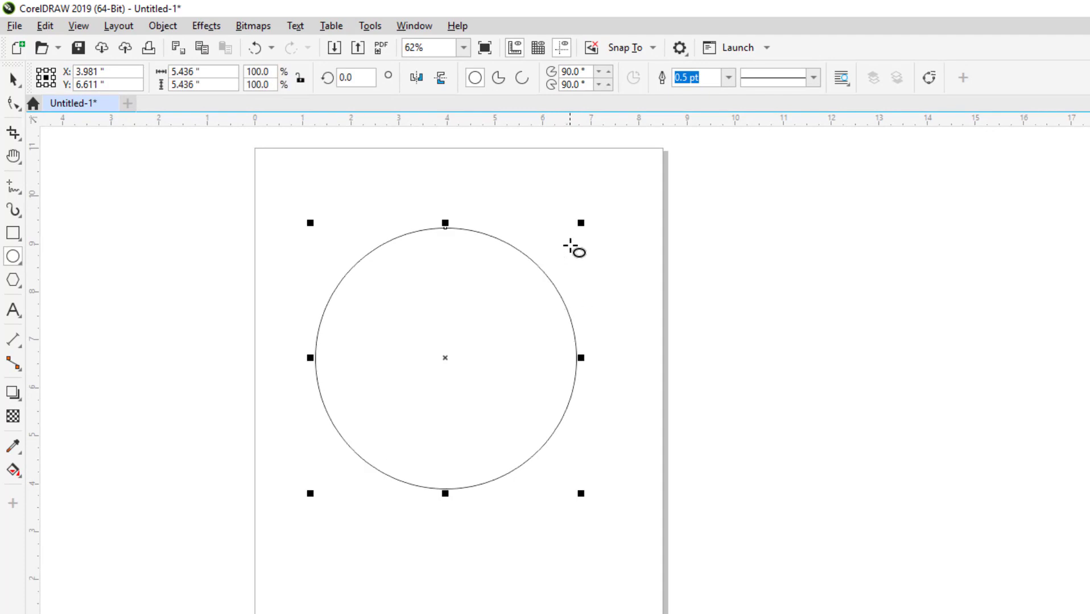
# Step: Set the circle's outline width to 2.0 pt and add a smaller concentric copy about 3.38 inches in diameter
pyautogui.moveTo(579, 222); pyautogui.dragTo(557, 243)
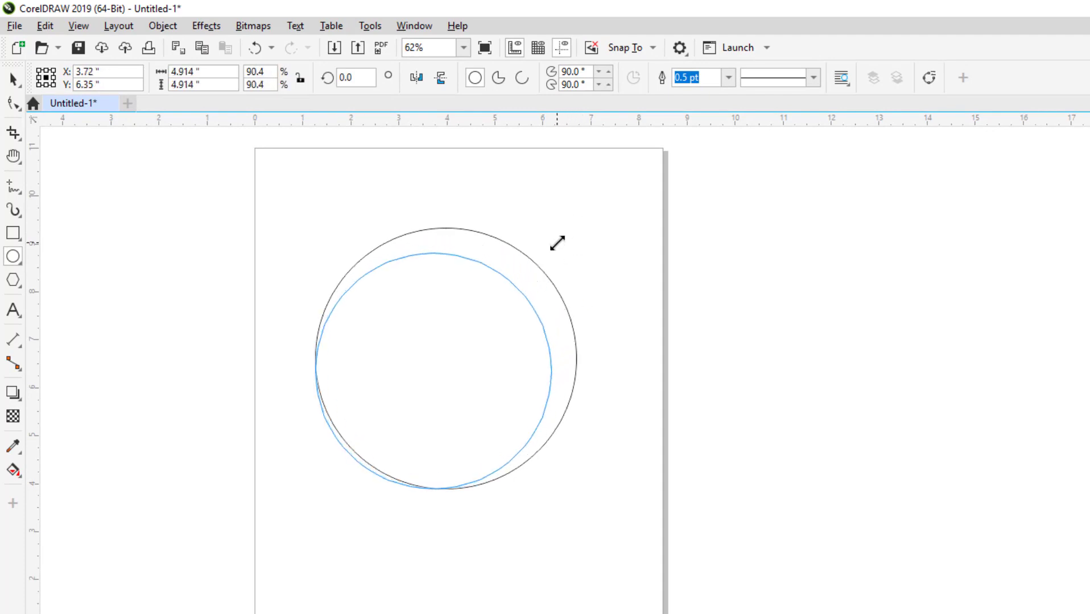
pyautogui.hotkey('ctrl', 'z')
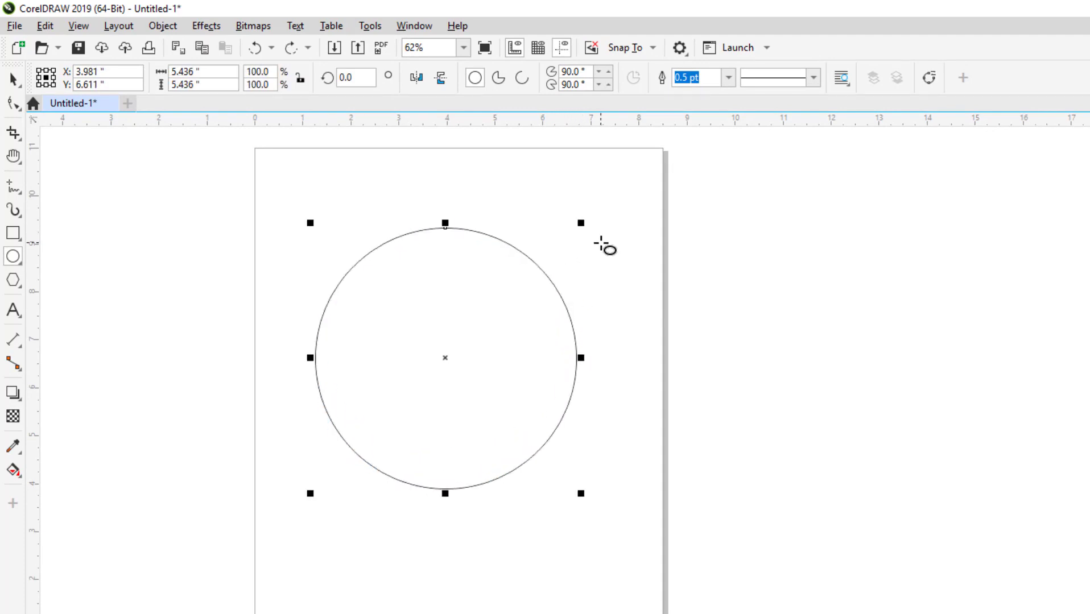
pyautogui.press('F12')
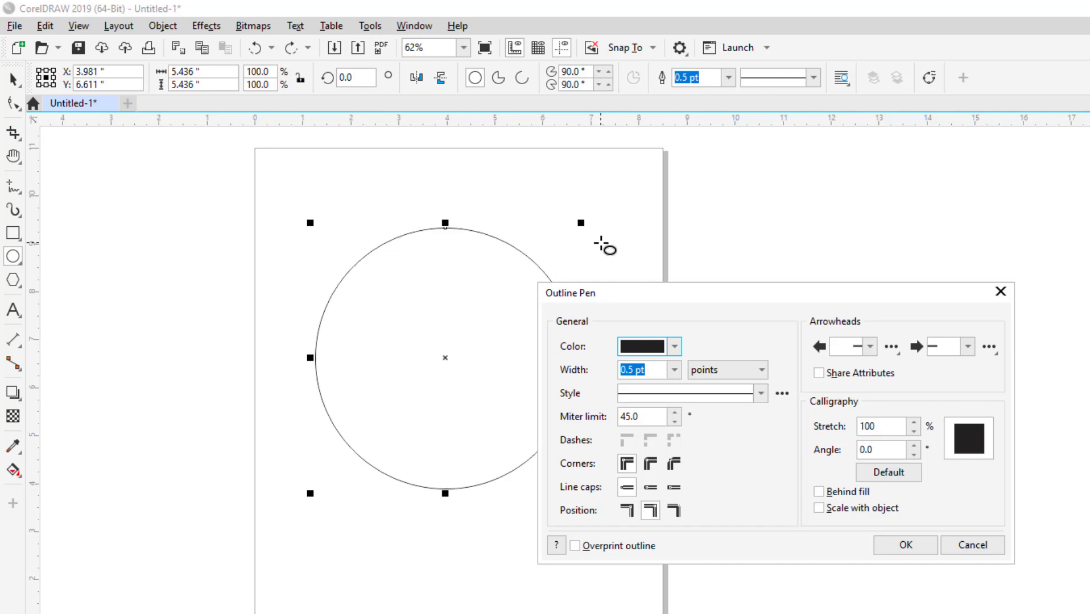
pyautogui.click(674, 370)
pyautogui.click(637, 460)
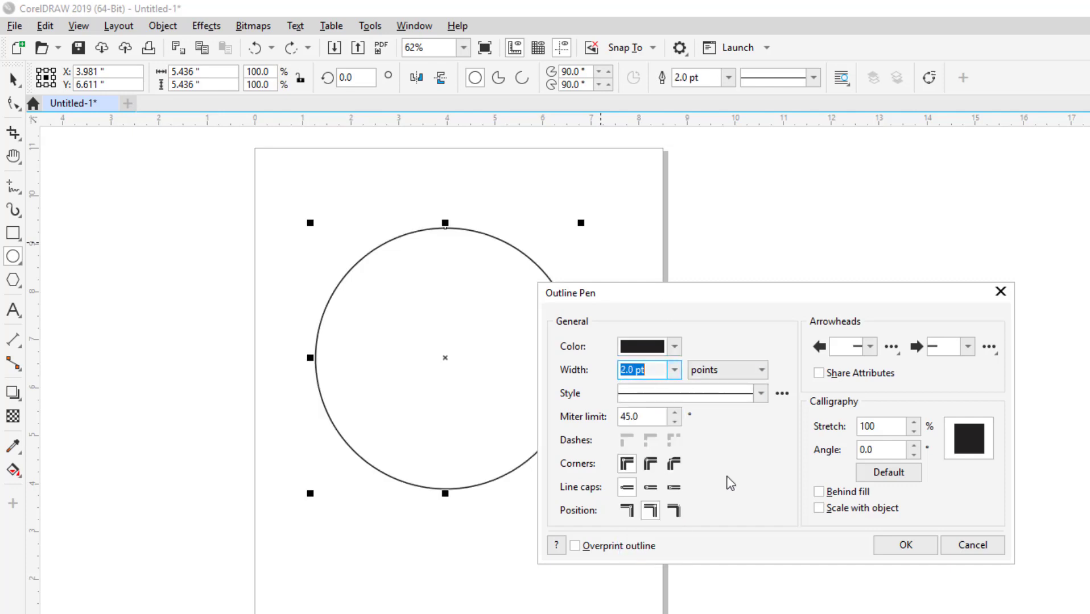
pyautogui.click(897, 547)
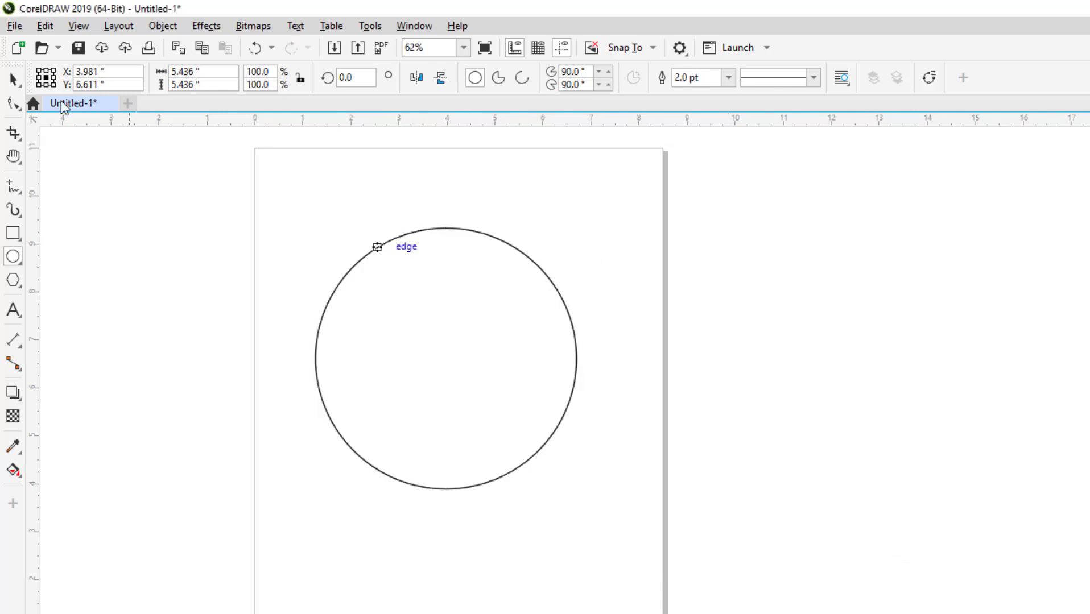
pyautogui.press('space')
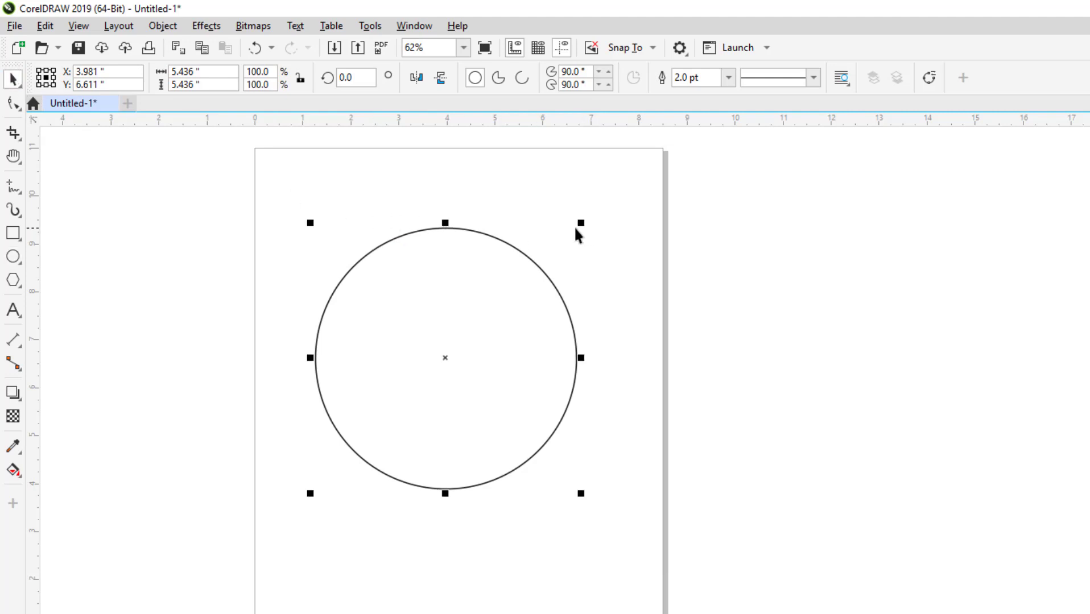
pyautogui.moveTo(579, 223); pyautogui.dragTo(530, 274)
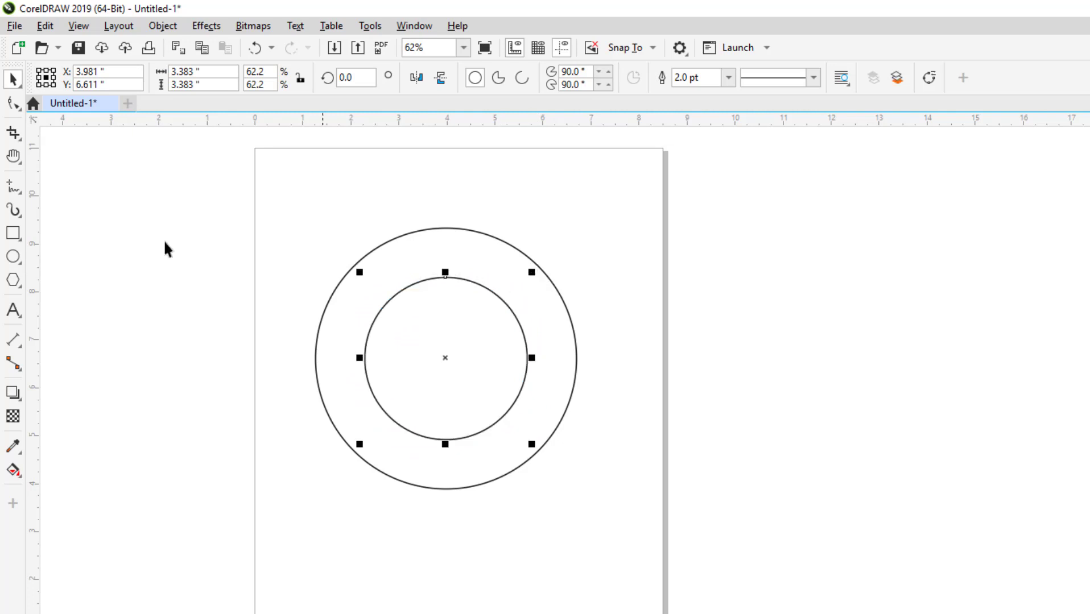
# Step: Draw a wide rectangle about 8.77 by 1.21 inches across both circles and centre it on them horizontally and vertically
pyautogui.click(13, 234)
pyautogui.moveTo(247, 313)
pyautogui.mouseDown()
pyautogui.moveTo(555, 370)
pyautogui.moveTo(668, 372)
pyautogui.mouseUp()
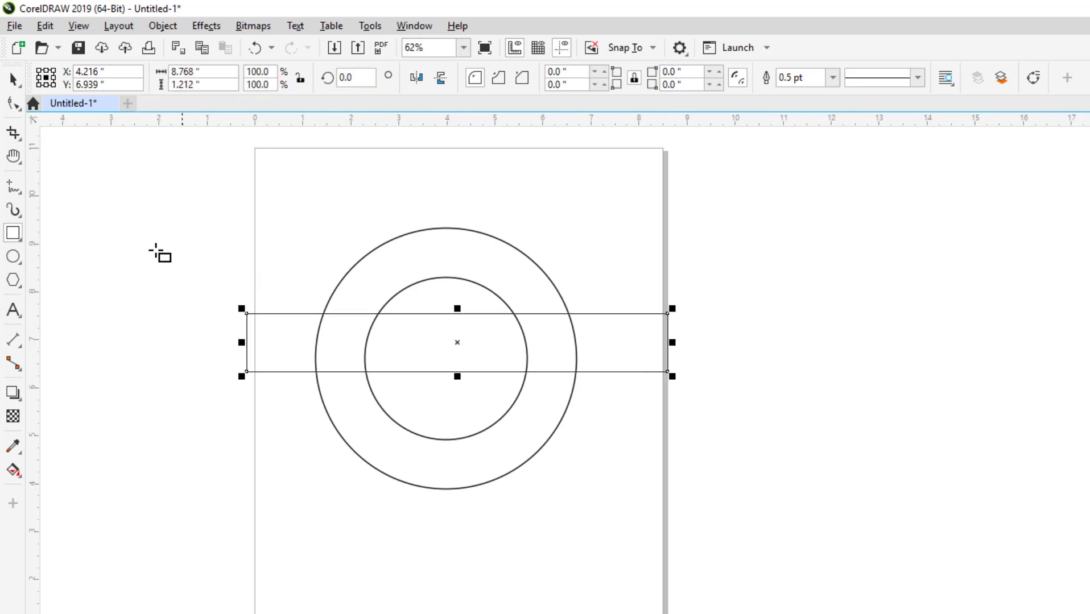
pyautogui.click(11, 79)
pyautogui.moveTo(215, 186); pyautogui.dragTo(748, 491)
pyautogui.press('e')
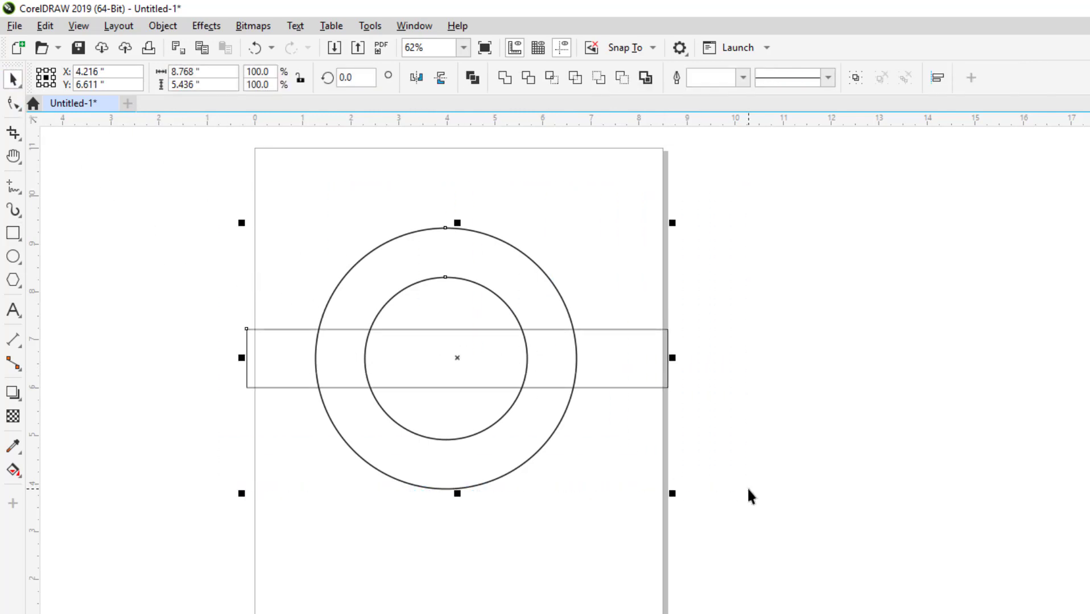
pyautogui.press('c')
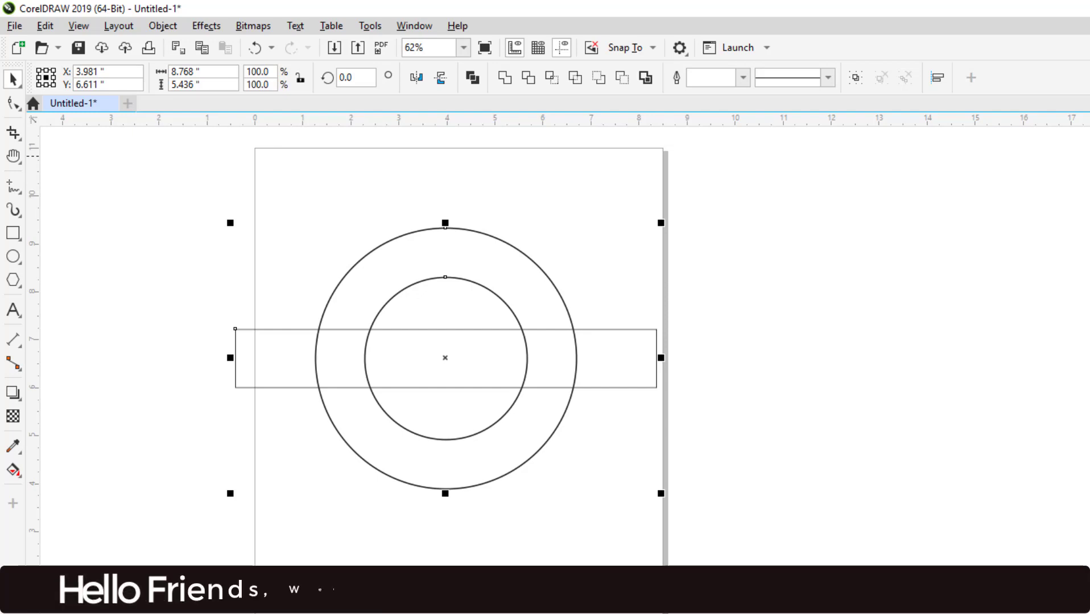
pyautogui.click(151, 255)
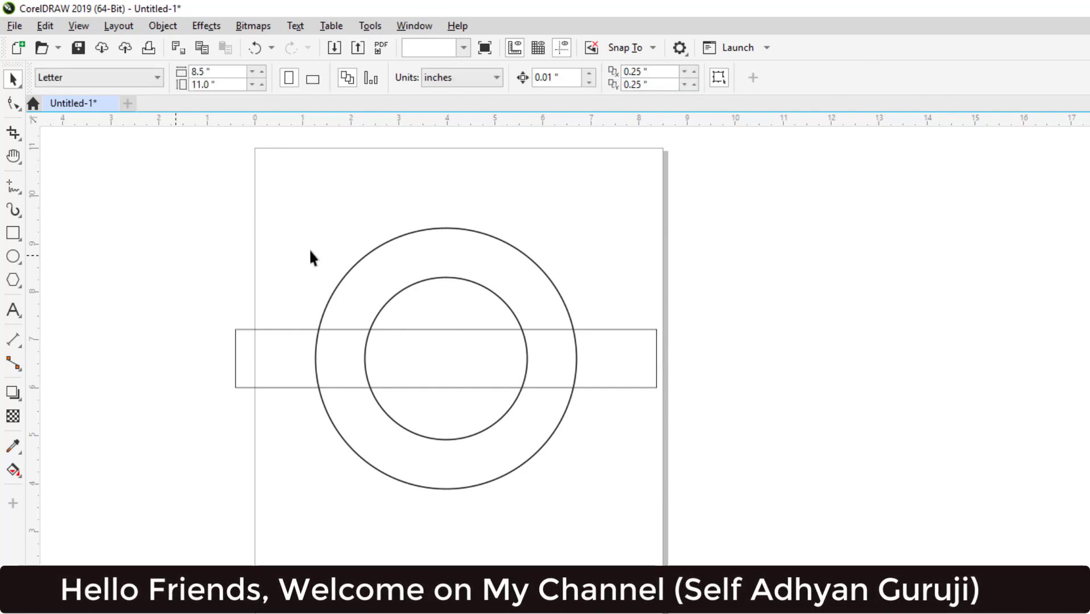
# Step: Group the two circles and trim the group with the rectangle
pyautogui.click(438, 279)
pyautogui.keyDown('shift'); pyautogui.click(440, 251); pyautogui.keyUp('shift')
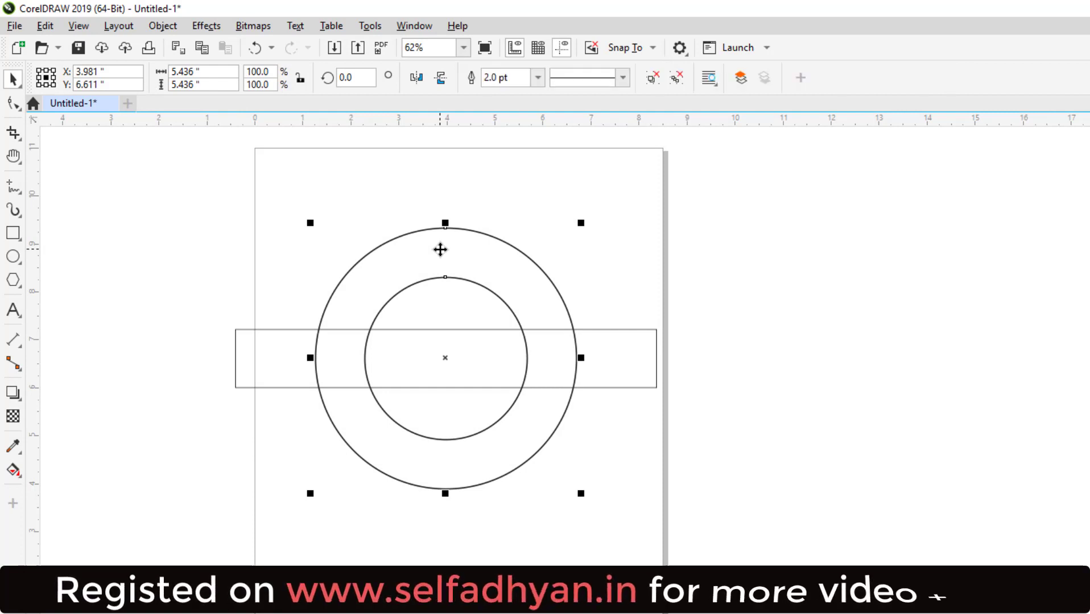
pyautogui.click(233, 321)
pyautogui.click(265, 329)
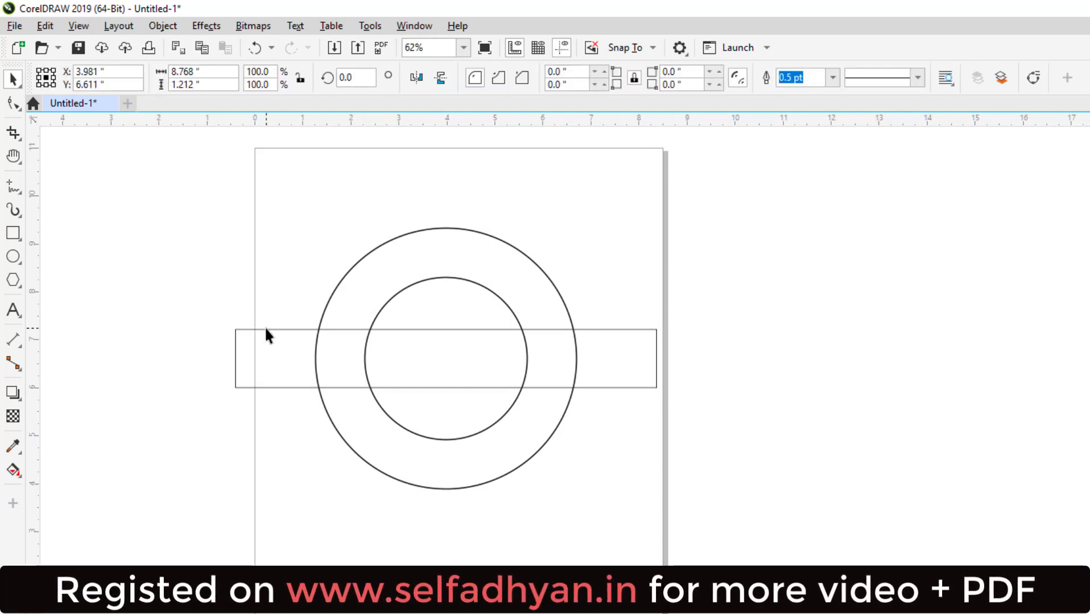
pyautogui.keyDown('shift'); pyautogui.click(448, 246); pyautogui.keyUp('shift')
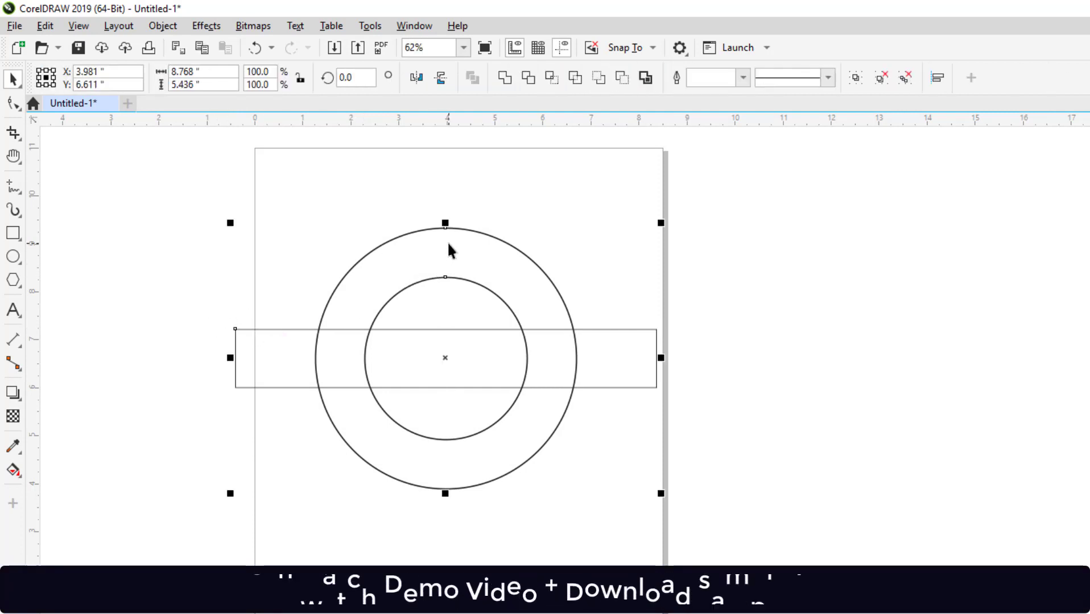
pyautogui.click(528, 77)
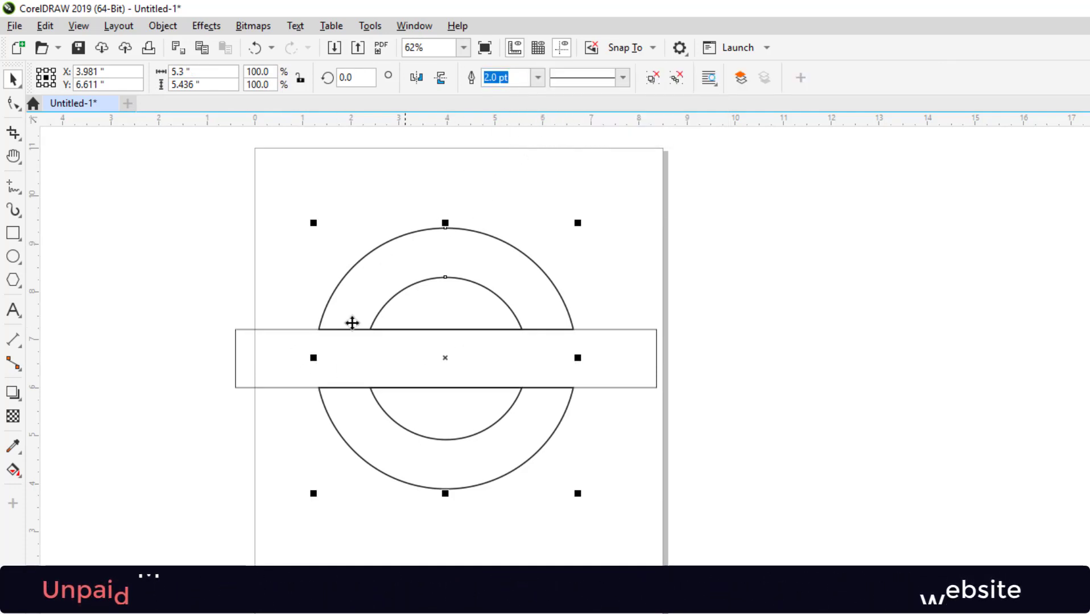
pyautogui.click(245, 443)
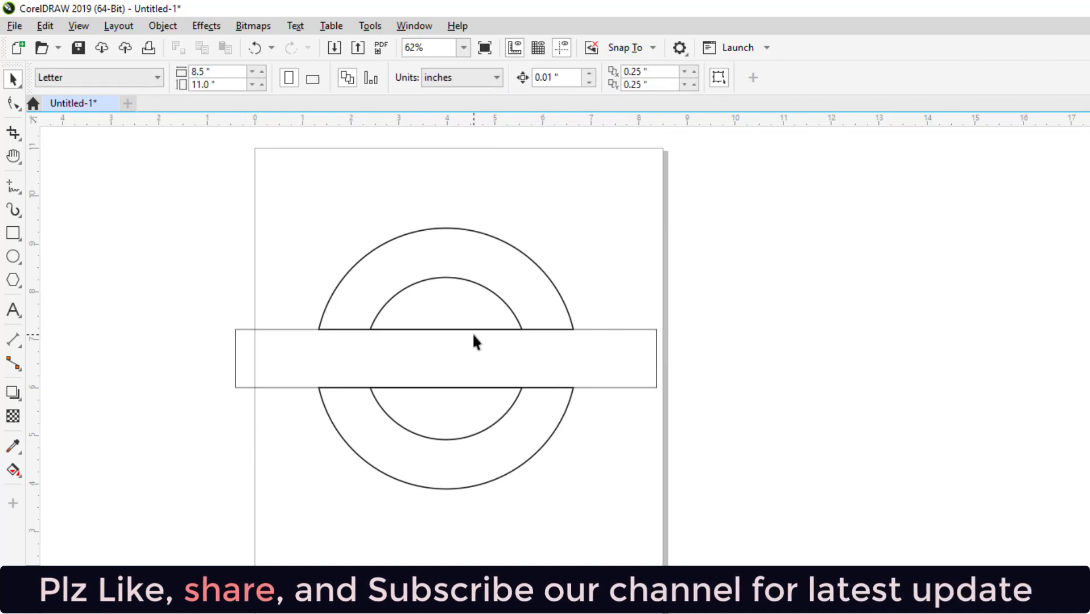
# Step: Set the rectangle's outline width to 2.0 pt
pyautogui.click(298, 329)
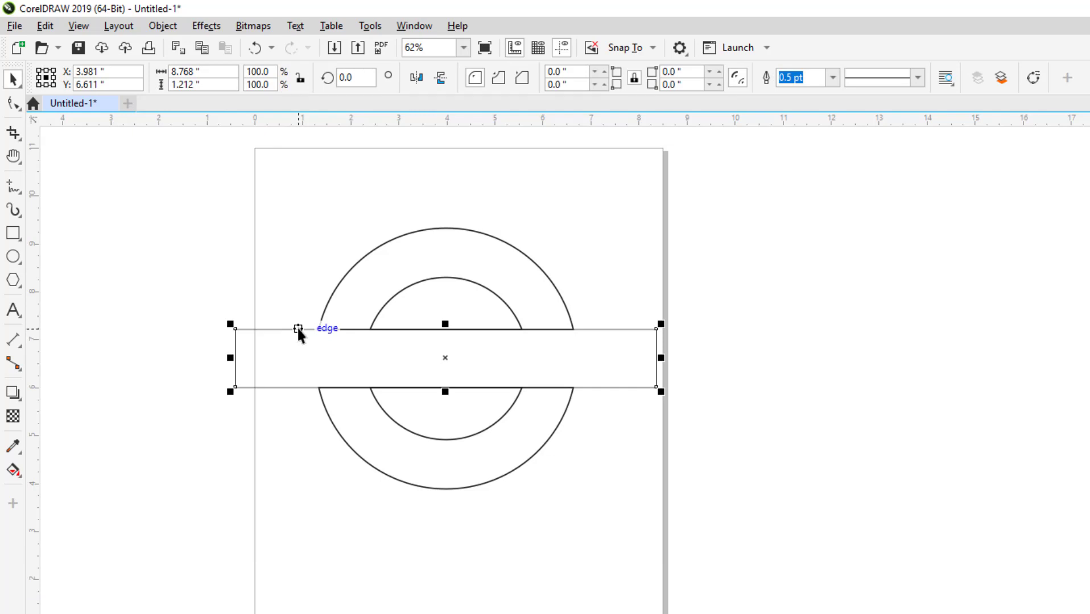
pyautogui.press('F12')
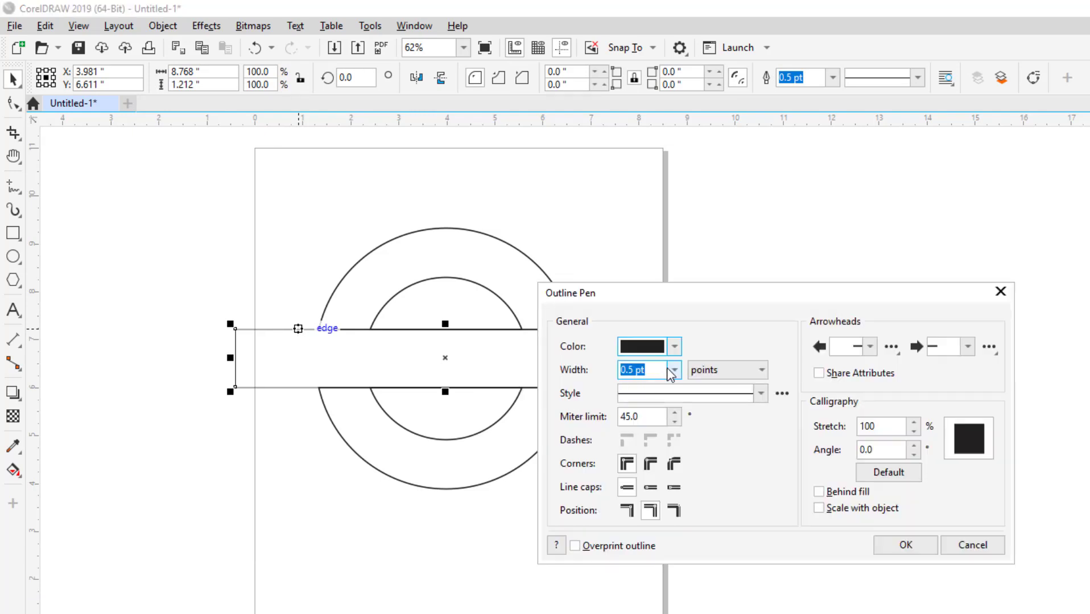
pyautogui.click(673, 370)
pyautogui.click(646, 455)
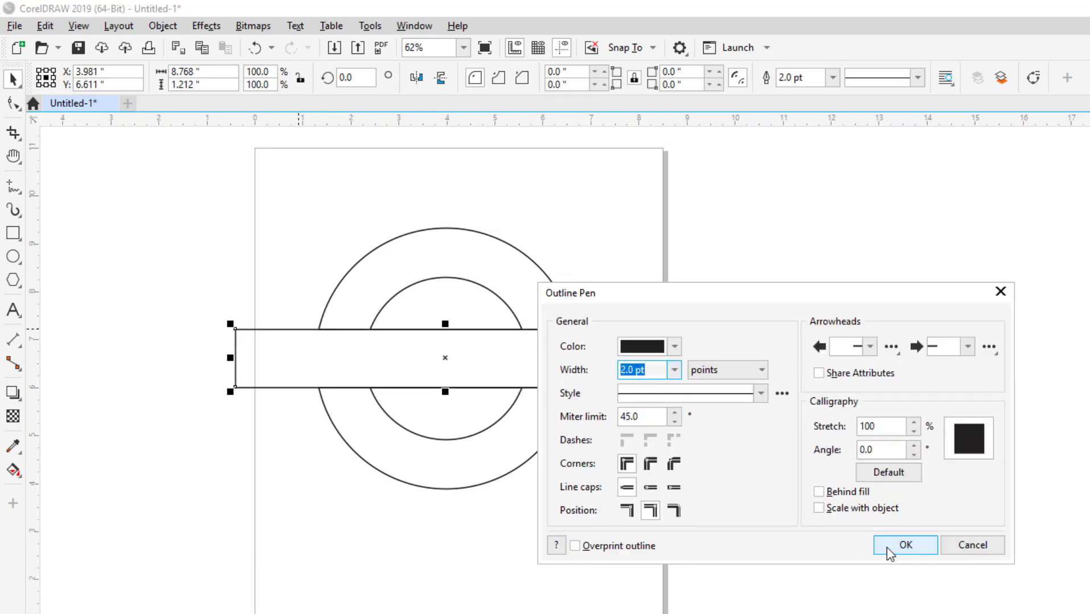
pyautogui.click(905, 545)
pyautogui.click(285, 333)
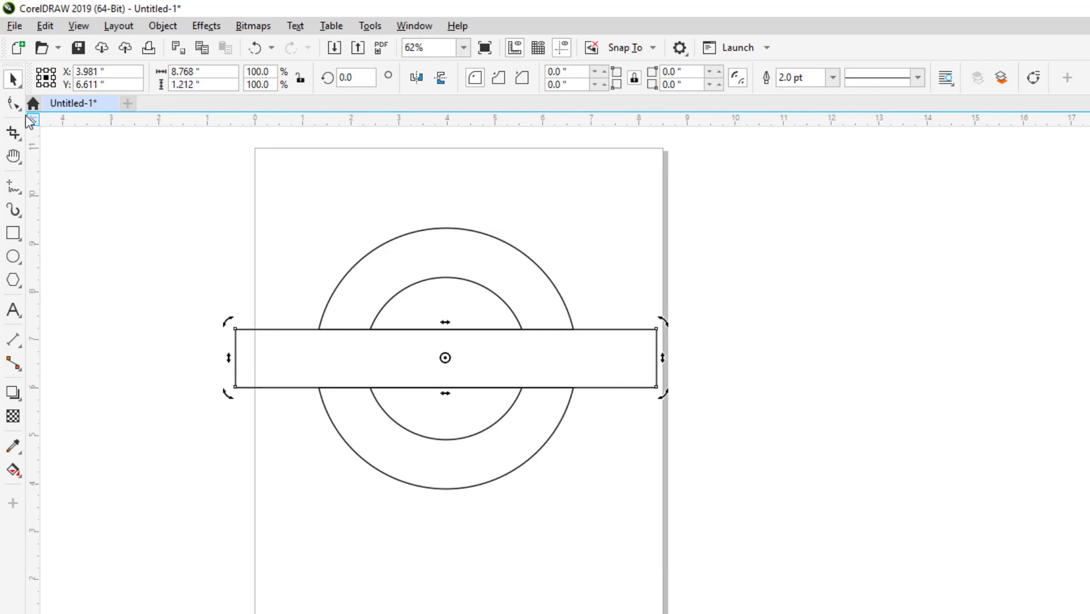
# Step: Convert the rectangle to curves and break its path at all four corner nodes
pyautogui.click(13, 103)
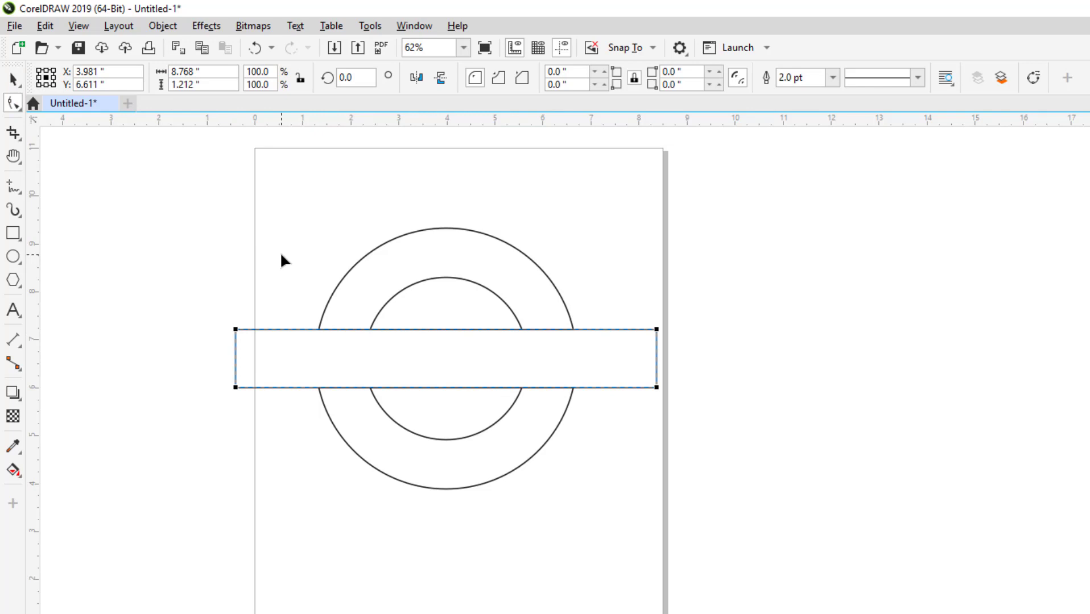
pyautogui.hotkey('ctrl', 'q')
pyautogui.moveTo(282, 425); pyautogui.dragTo(282, 425)
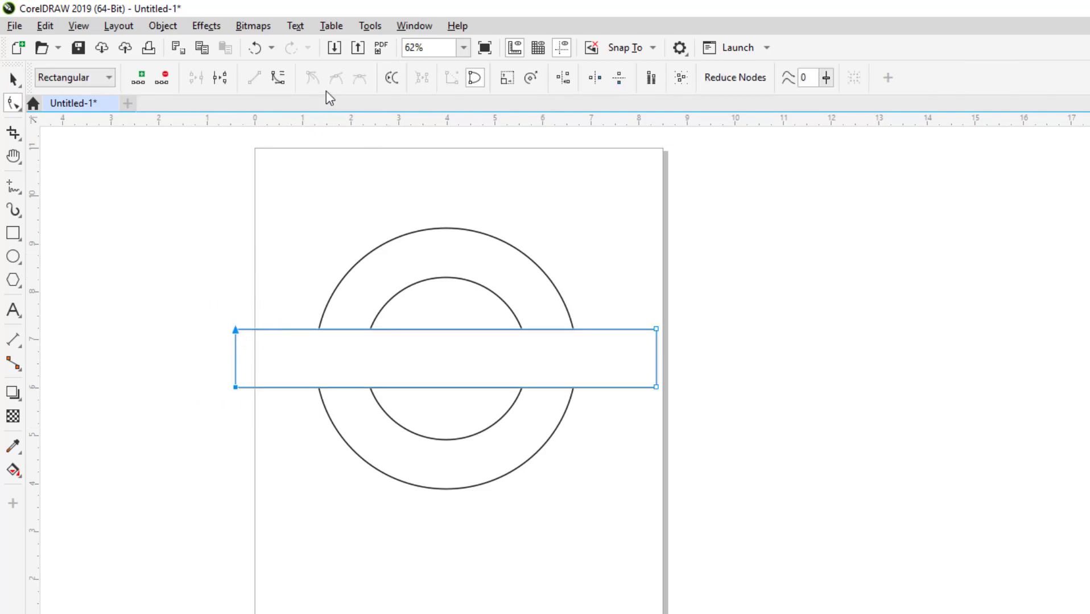
pyautogui.click(220, 78)
pyautogui.moveTo(662, 306); pyautogui.dragTo(620, 420)
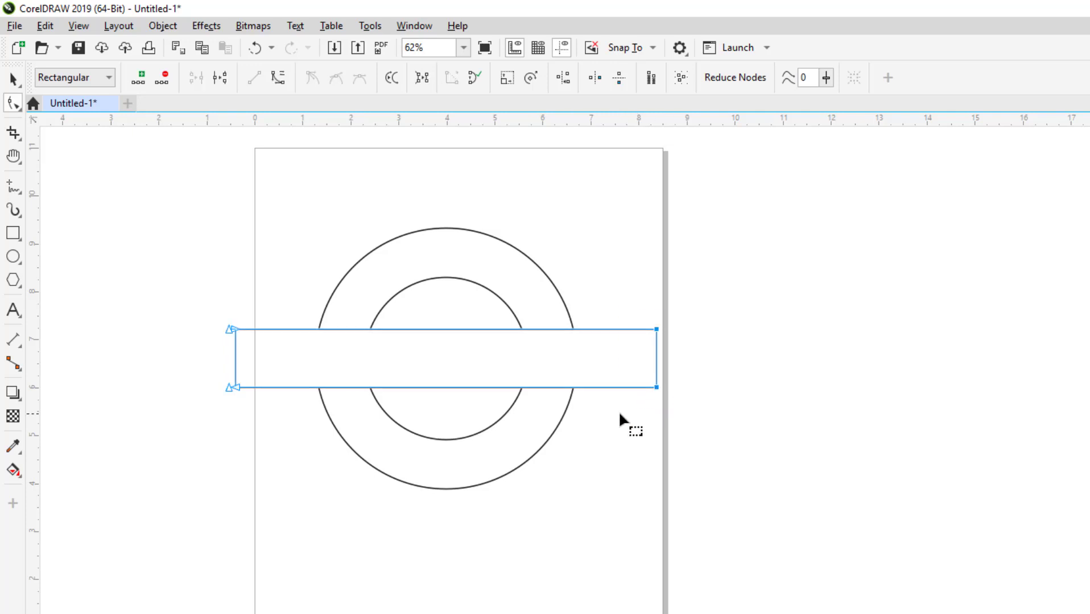
pyautogui.click(222, 75)
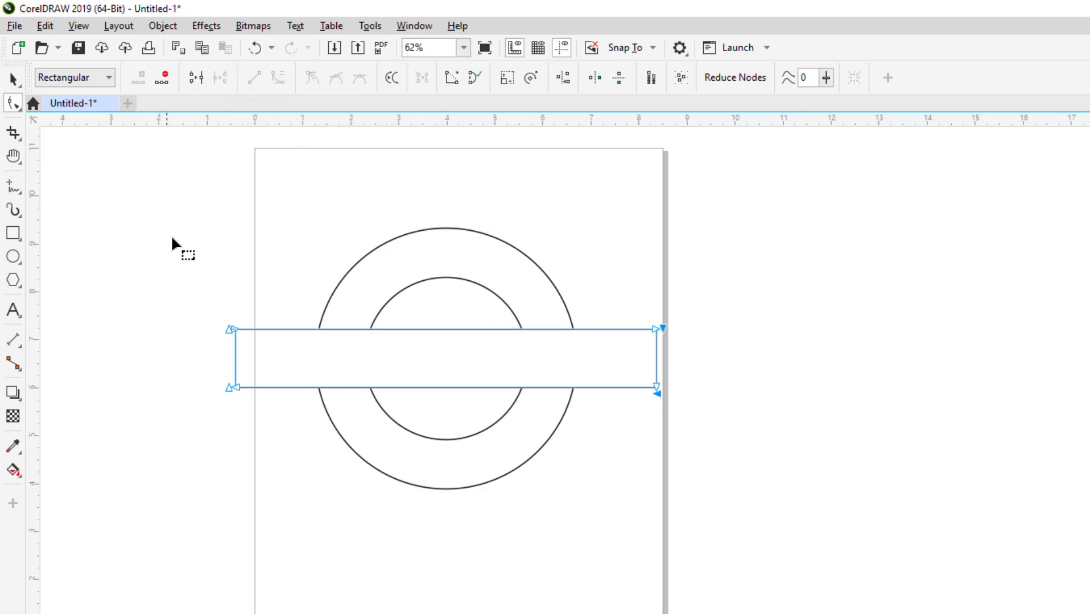
# Step: Break the rectangle's curve apart so each side is a separate line
pyautogui.click(182, 26)
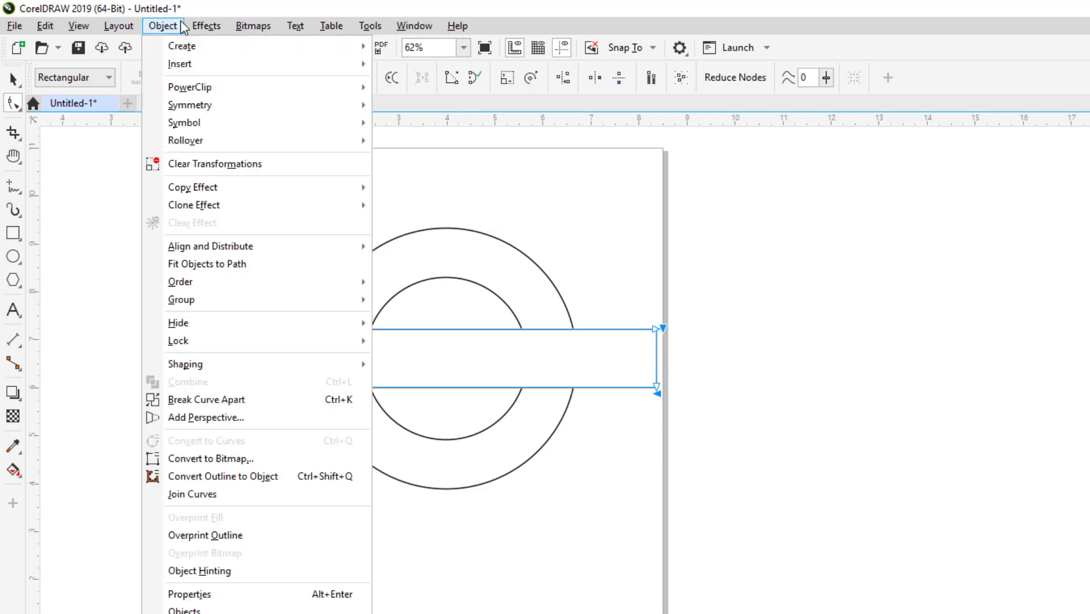
pyautogui.click(236, 405)
pyautogui.click(208, 331)
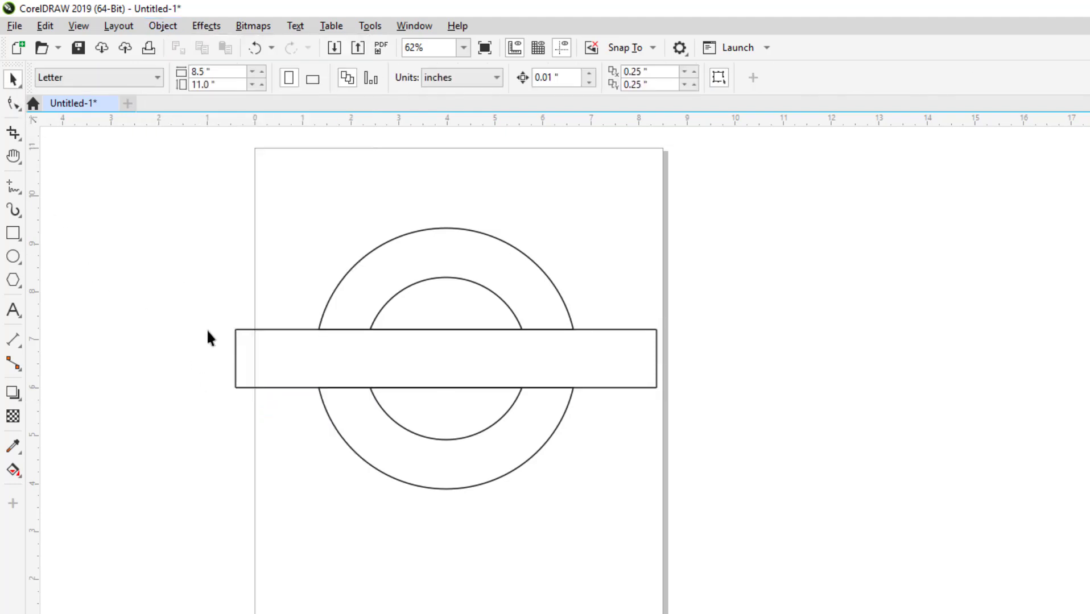
# Step: Delete the two short vertical end lines of the former rectangle, keeping the long horizontal lines
pyautogui.click(233, 355)
pyautogui.moveTo(233, 355); pyautogui.dragTo(201, 357)
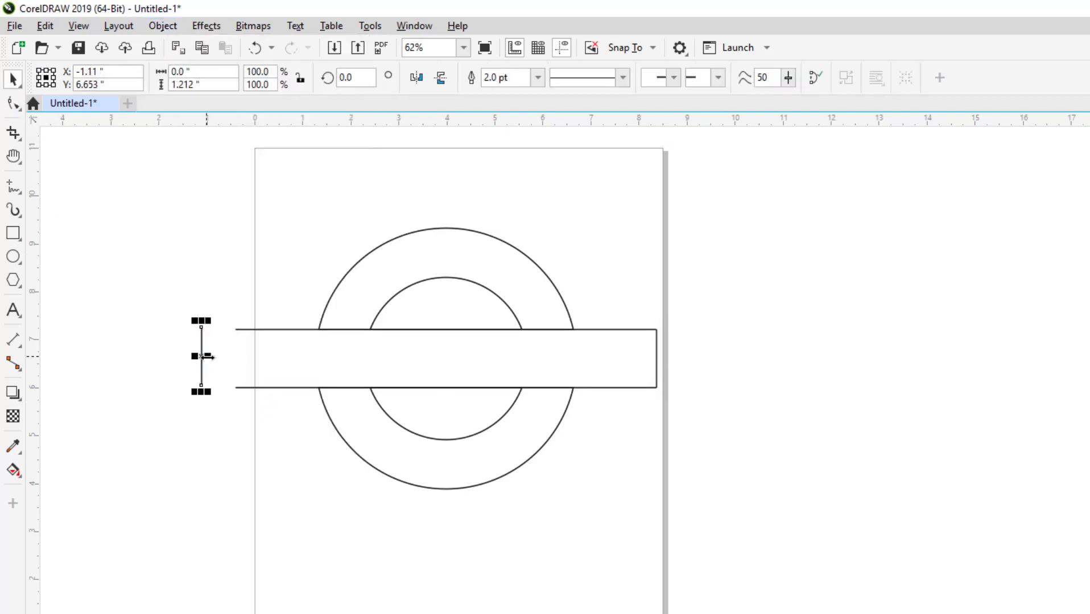
pyautogui.press('Delete')
pyautogui.click(655, 356)
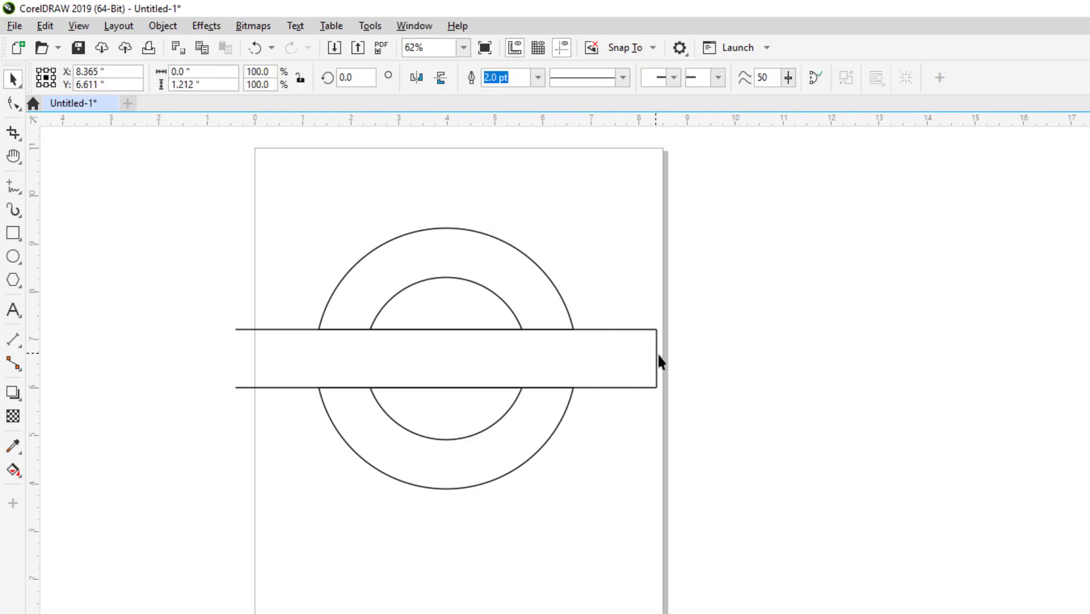
pyautogui.moveTo(656, 356); pyautogui.dragTo(703, 356)
pyautogui.press('Delete')
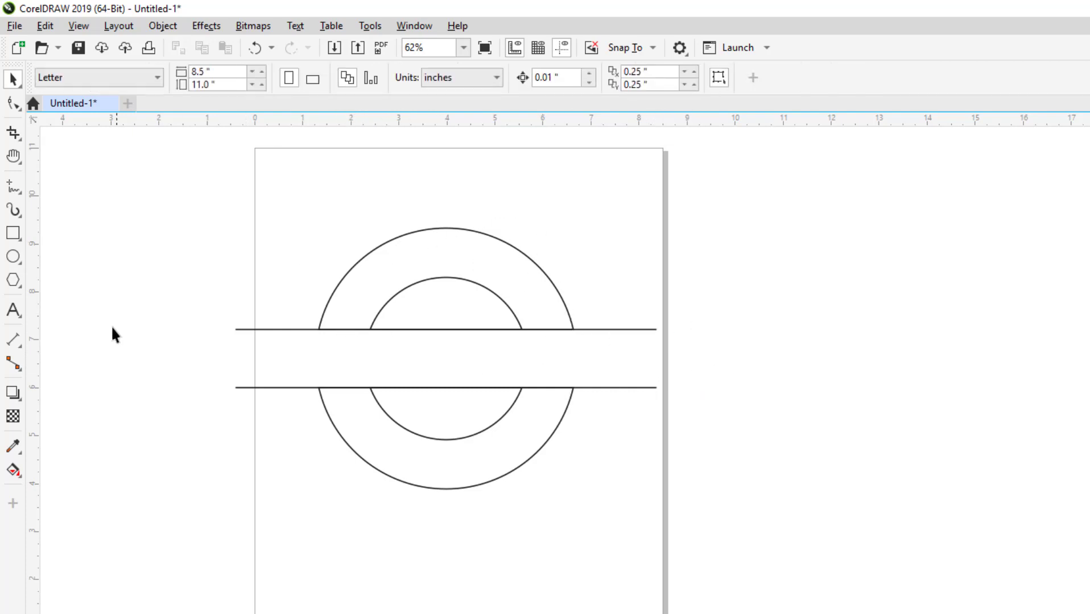
# Step: Draw a circle about 4.33 inches in diameter and centre it between the outer and inner arcs
pyautogui.click(13, 257)
pyautogui.moveTo(362, 279); pyautogui.dragTo(569, 462)
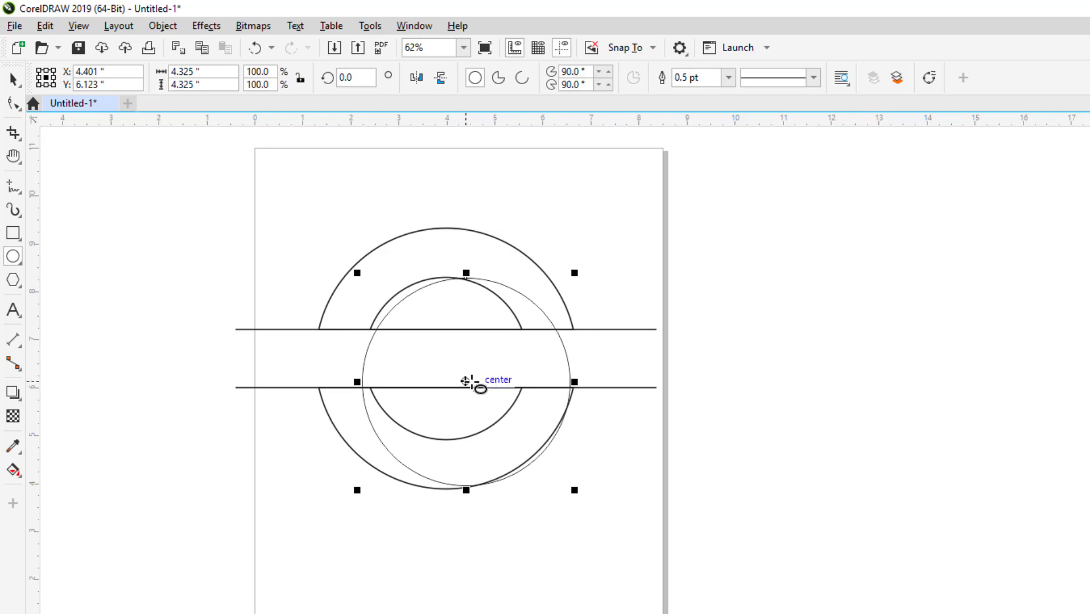
pyautogui.moveTo(467, 381); pyautogui.dragTo(444, 358)
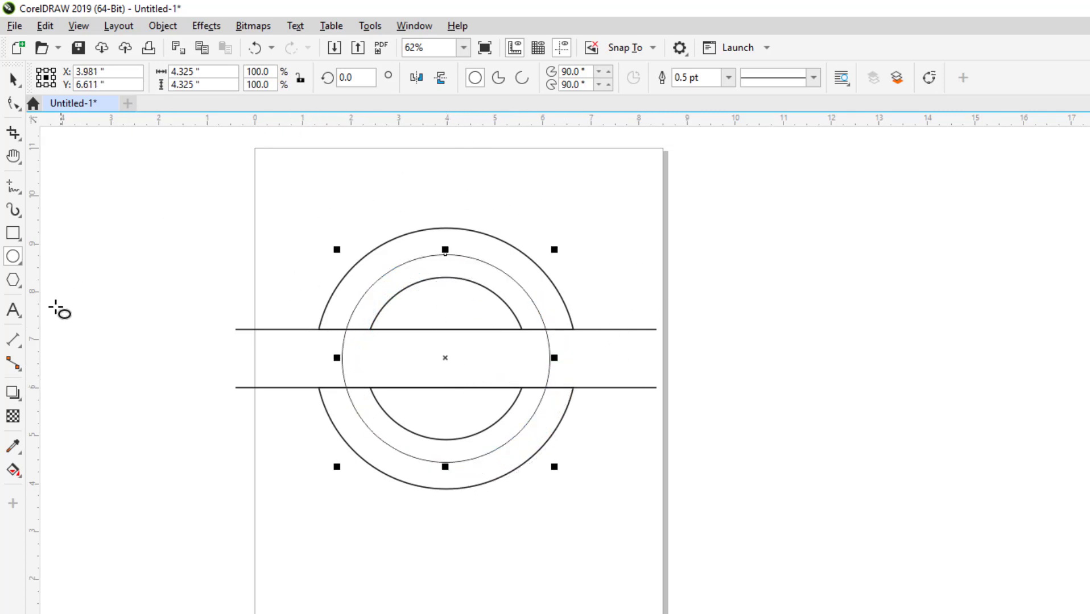
# Step: Add the text "SEAL OF TRUST" outside the rings near the page's upper left and set its font size to 34 pt
pyautogui.click(14, 310)
pyautogui.click(164, 219)
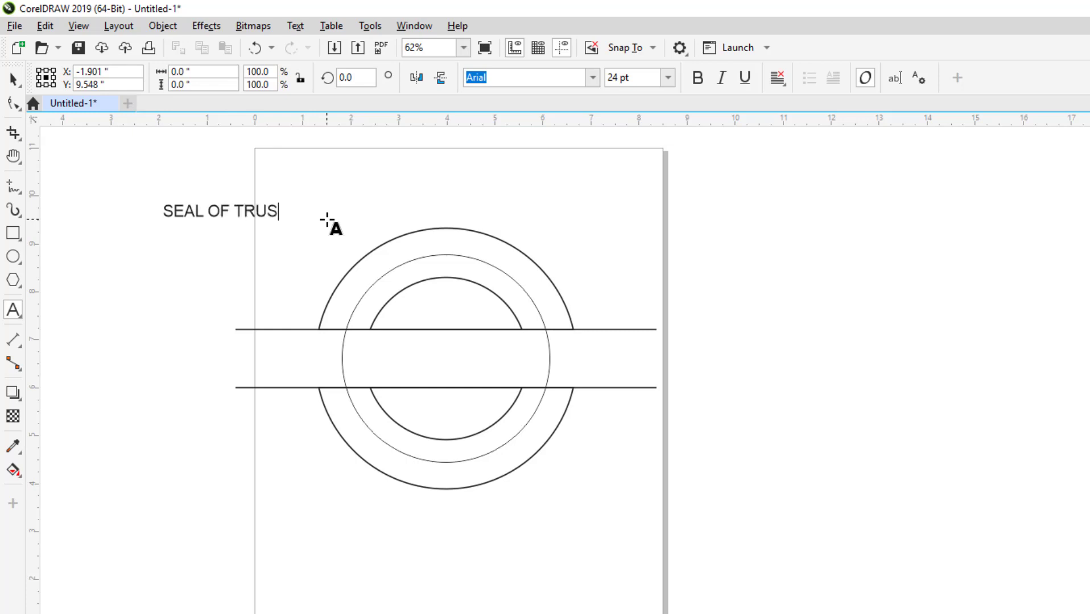
pyautogui.write('SEAL OF TRUST')
pyautogui.press('Escape')
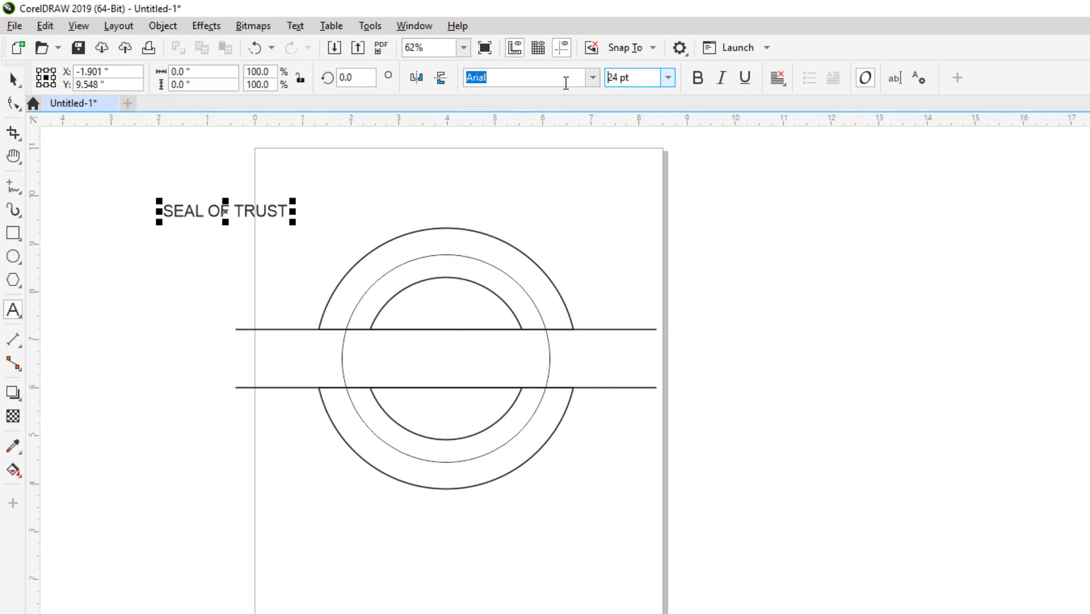
pyautogui.write('34')
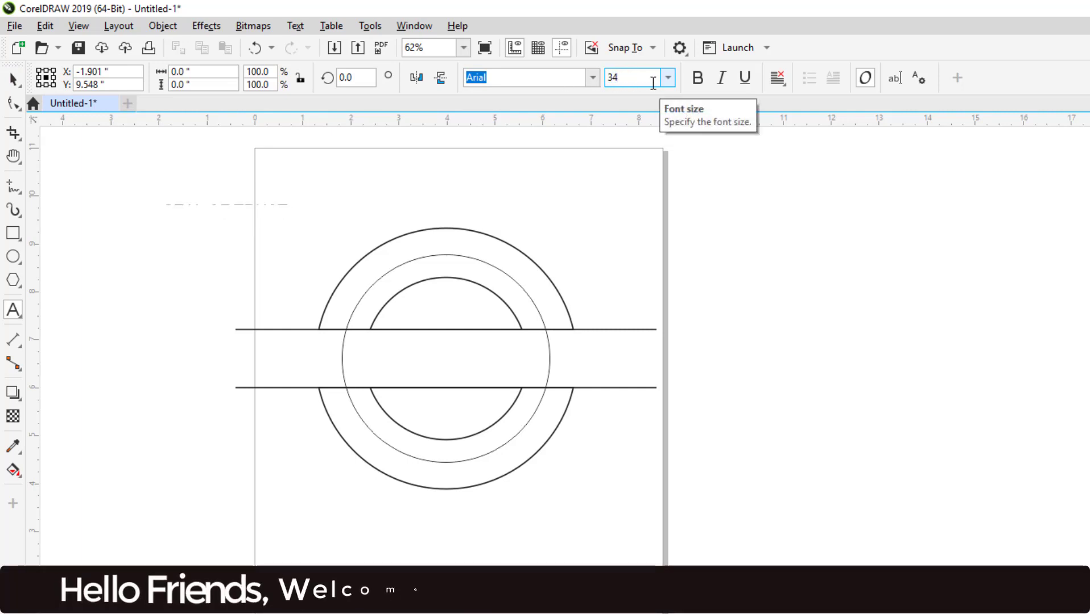
pyautogui.press('Return')
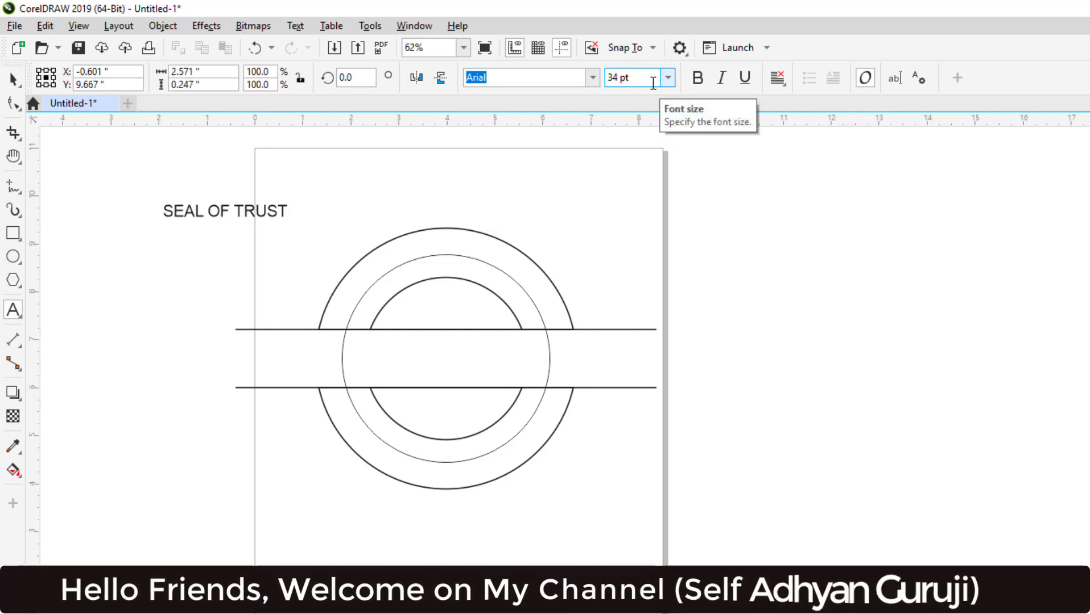
# Step: Set the "SEAL OF TRUST" text's font size to 34 pt
pyautogui.click(251, 209)
pyautogui.hotkey('ctrl', 'space')
pyautogui.click(219, 211)
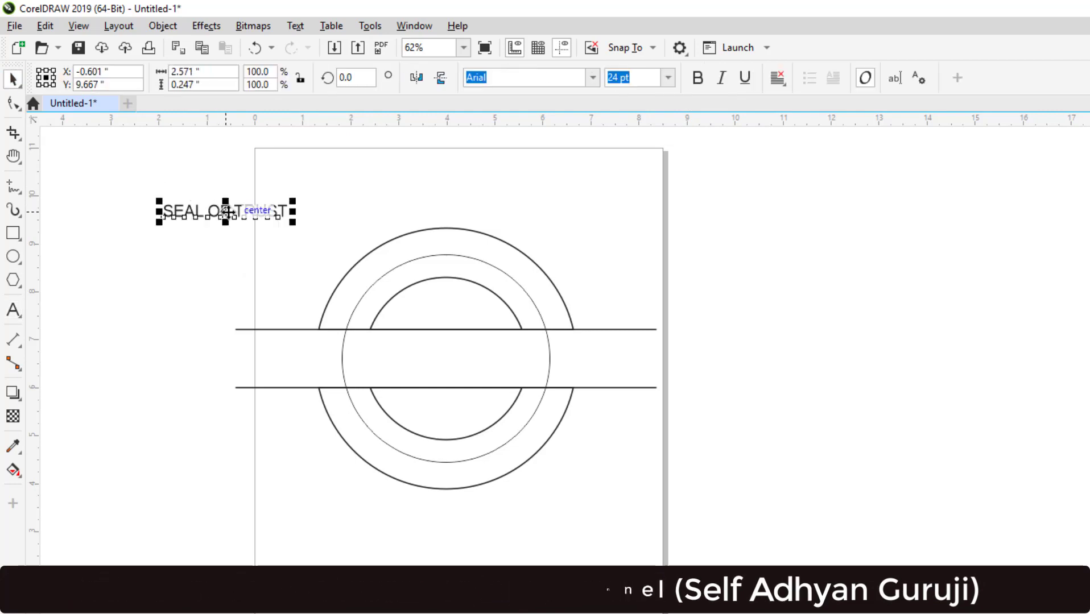
pyautogui.click(654, 74)
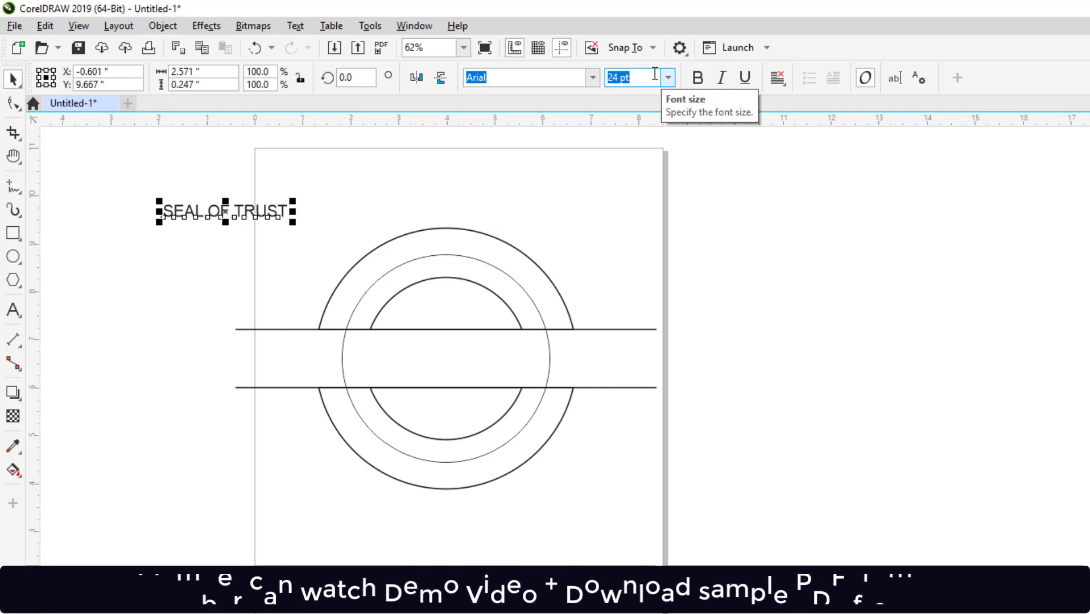
pyautogui.doubleClick(645, 74)
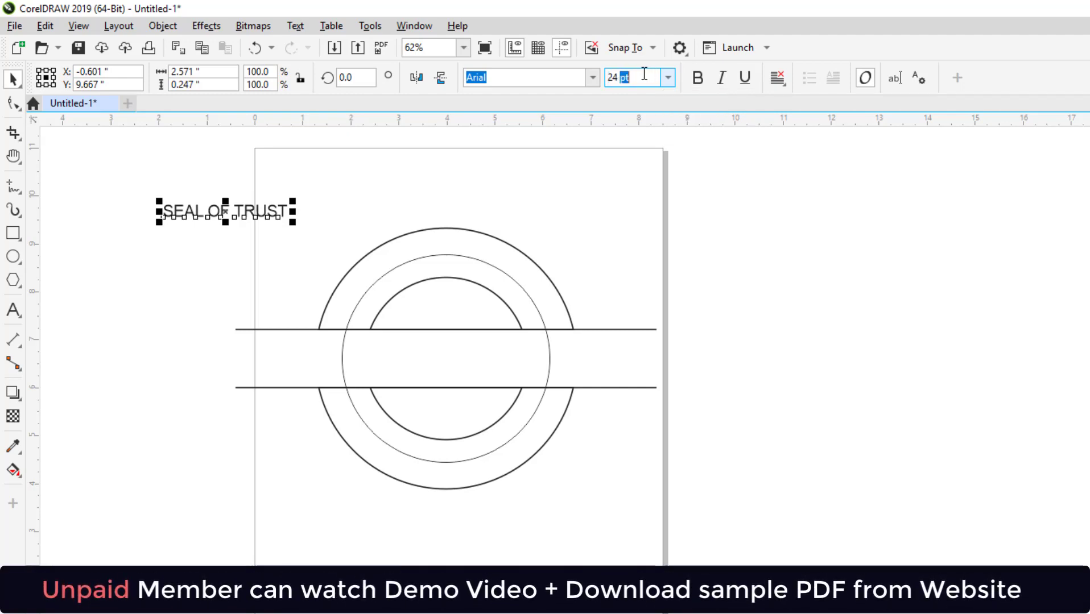
pyautogui.tripleClick(644, 74)
pyautogui.write('34')
pyautogui.press('Return')
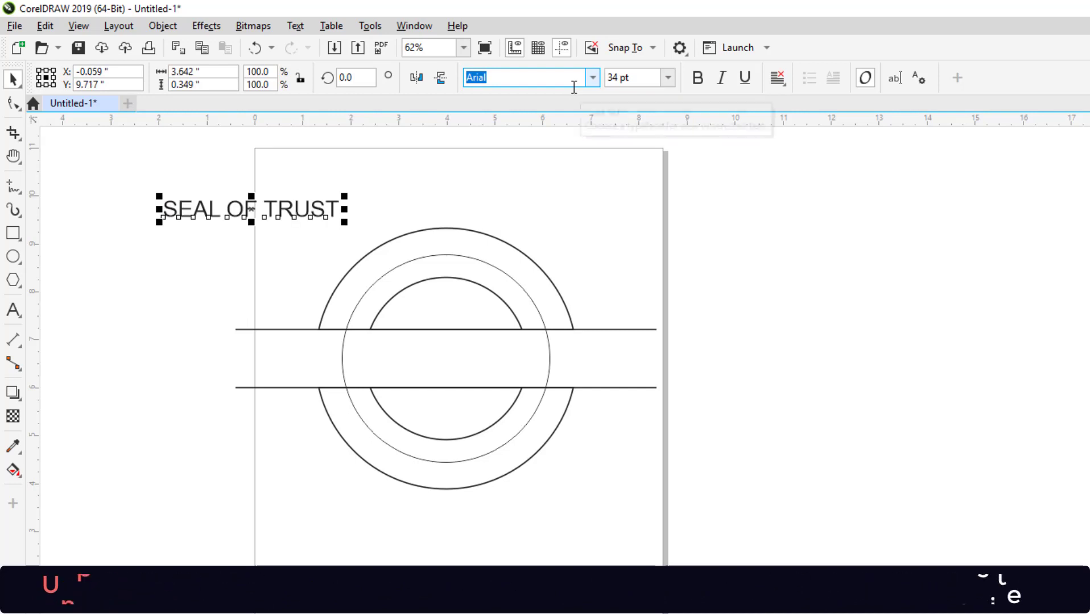
# Step: Fit "SEAL OF TRUST" along the upper outside of the guide circle, centred between the rings, and make it bold
pyautogui.click(297, 26)
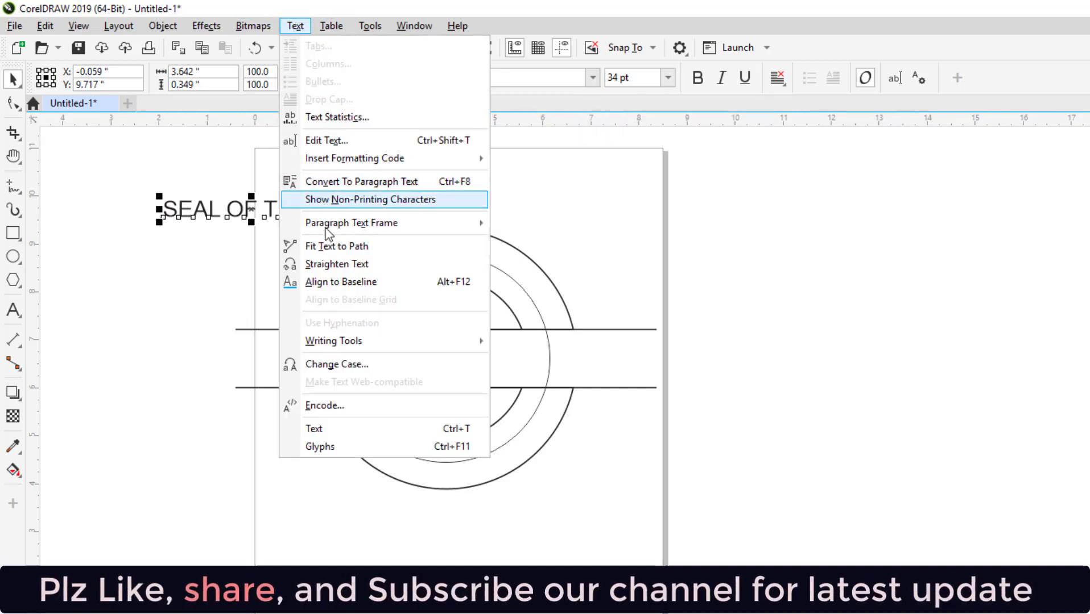
pyautogui.click(326, 247)
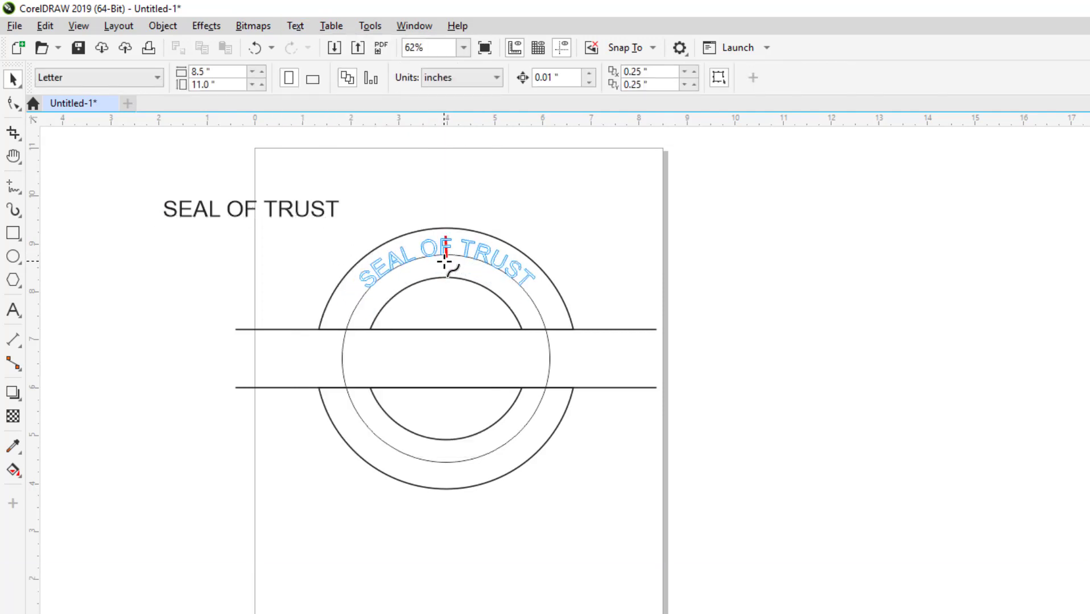
pyautogui.click(444, 261)
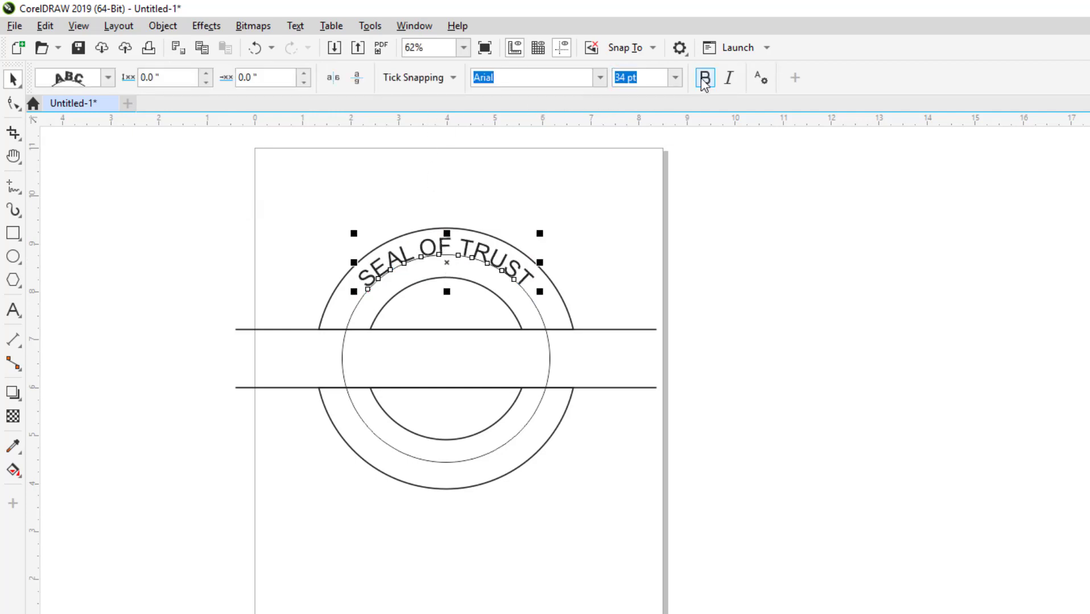
pyautogui.click(705, 79)
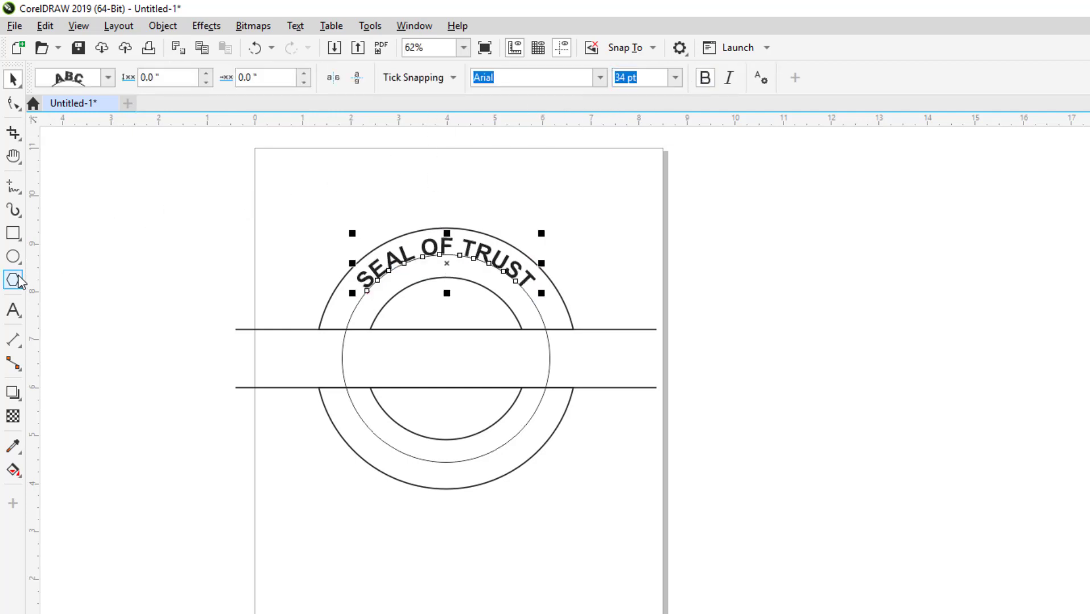
# Step: Add the text "WE CARE" outside the page near its upper left and make it bold at 34 pt
pyautogui.click(14, 311)
pyautogui.click(124, 225)
pyautogui.write('WE')
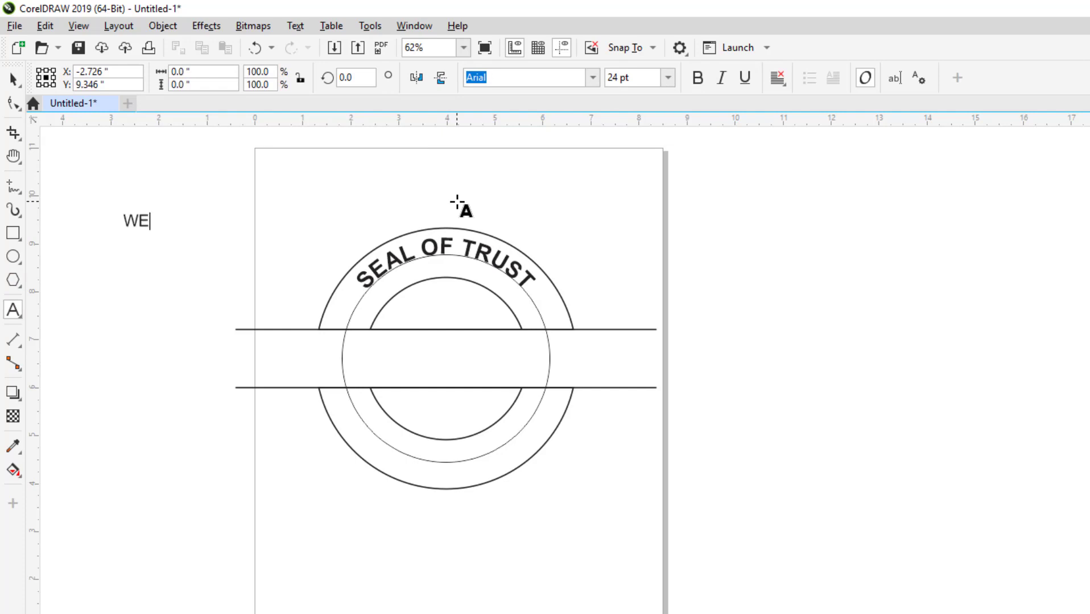
pyautogui.write(' CARE')
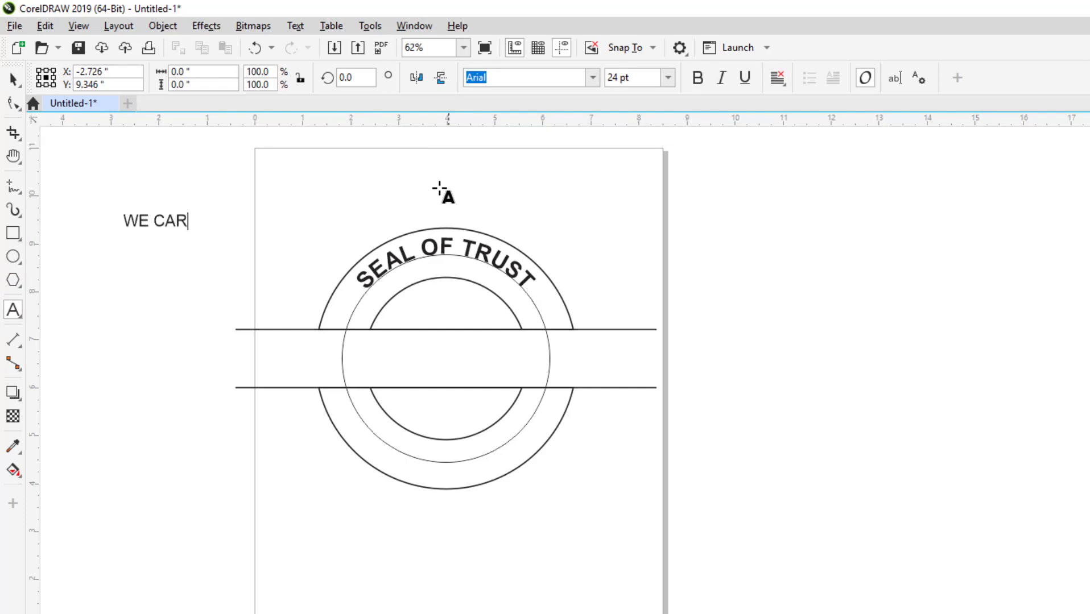
pyautogui.click(14, 80)
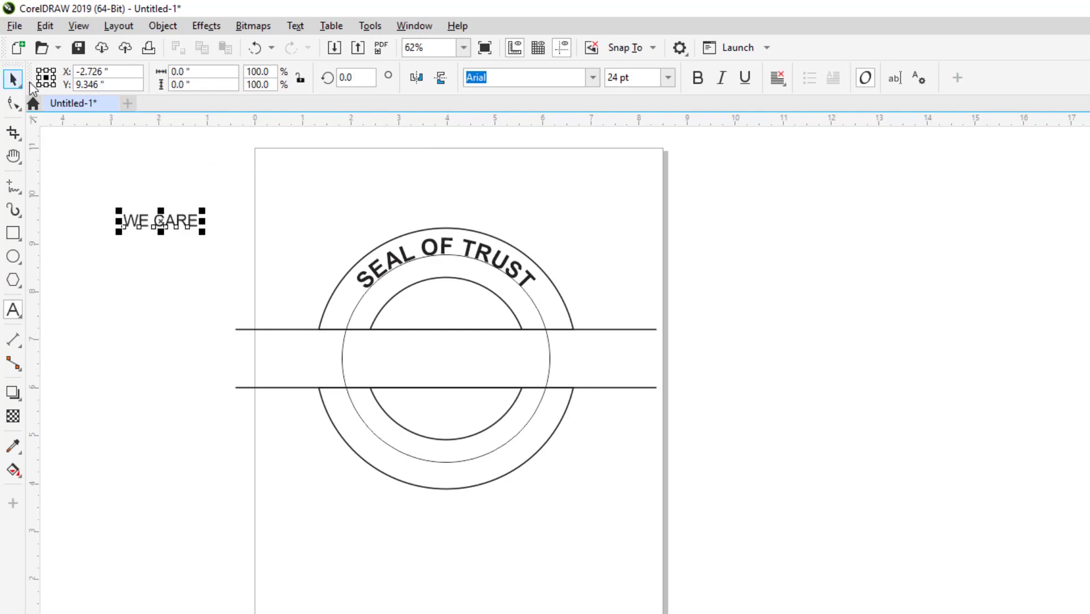
pyautogui.click(695, 78)
pyautogui.moveTo(595, 80); pyautogui.dragTo(639, 80)
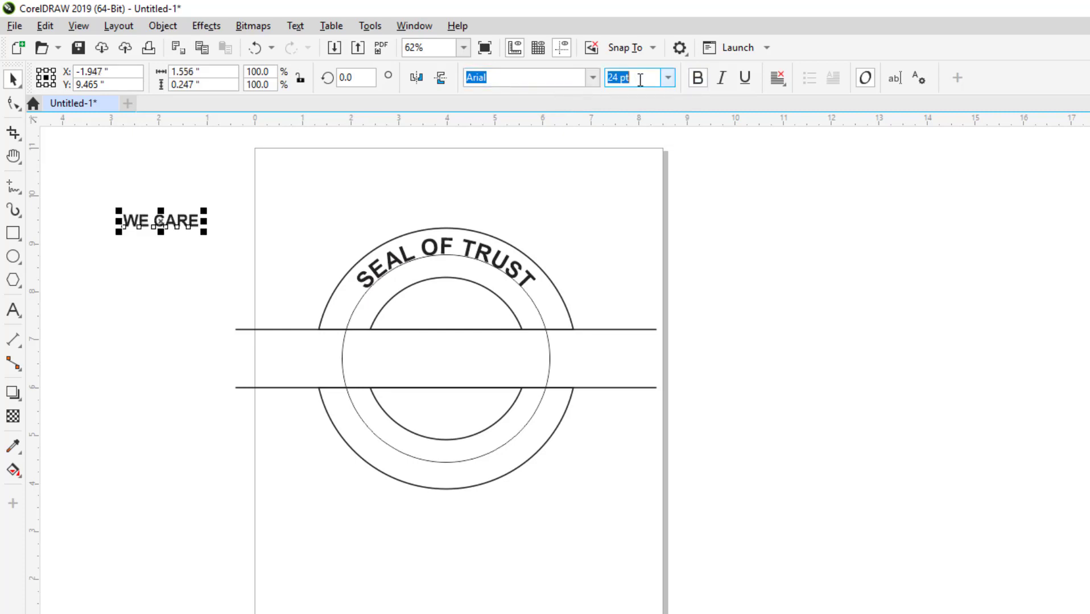
pyautogui.write('34')
pyautogui.press('Return')
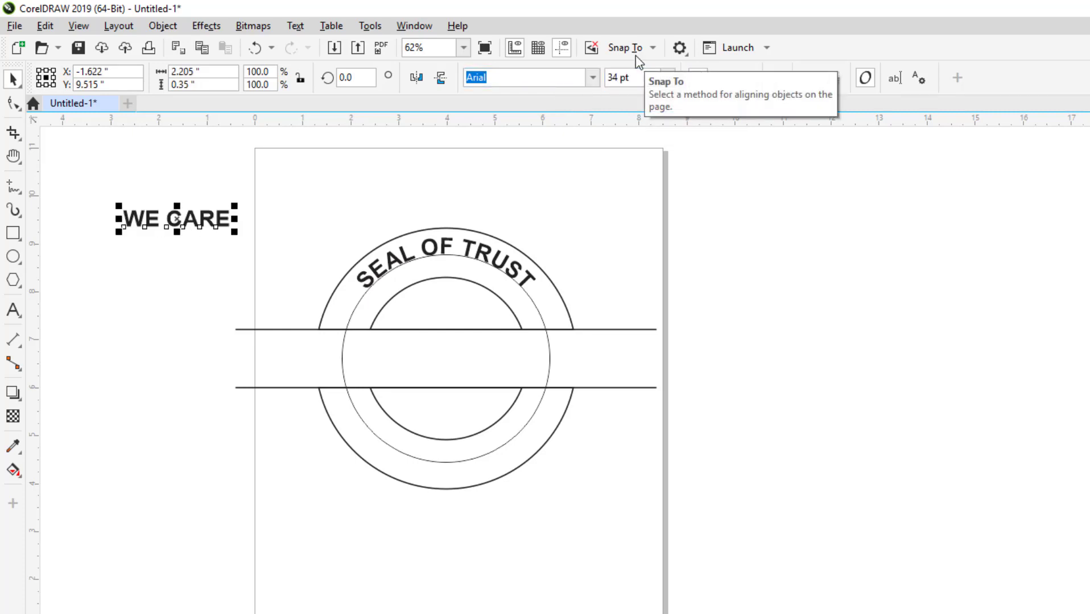
# Step: Fit "WE CARE" to the guide circle, mirror it horizontally and vertically, and place it centred inside the circle's lower arc
pyautogui.click(296, 27)
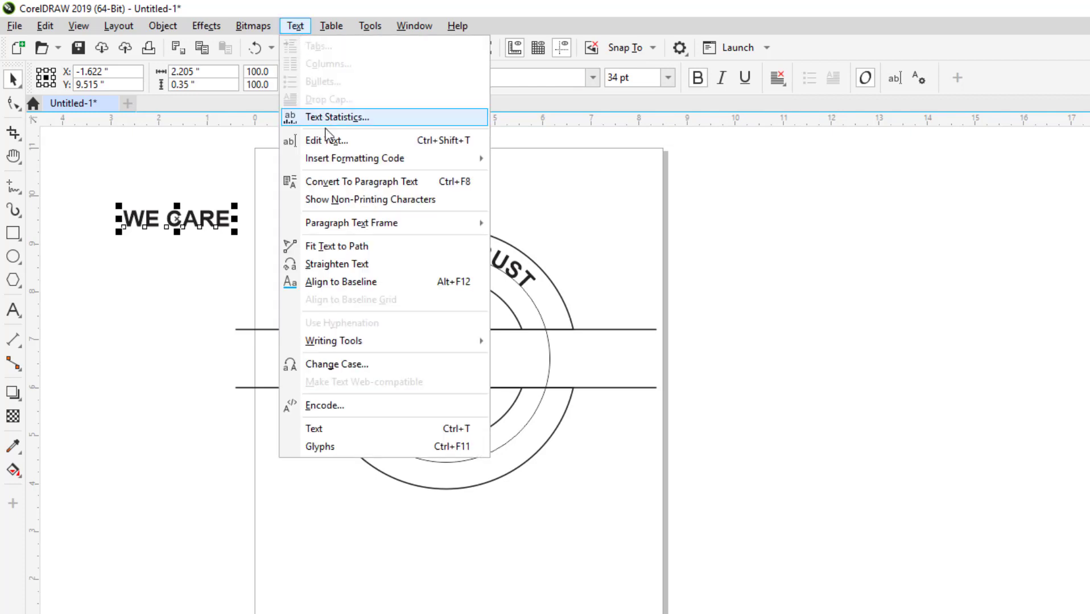
pyautogui.click(296, 246)
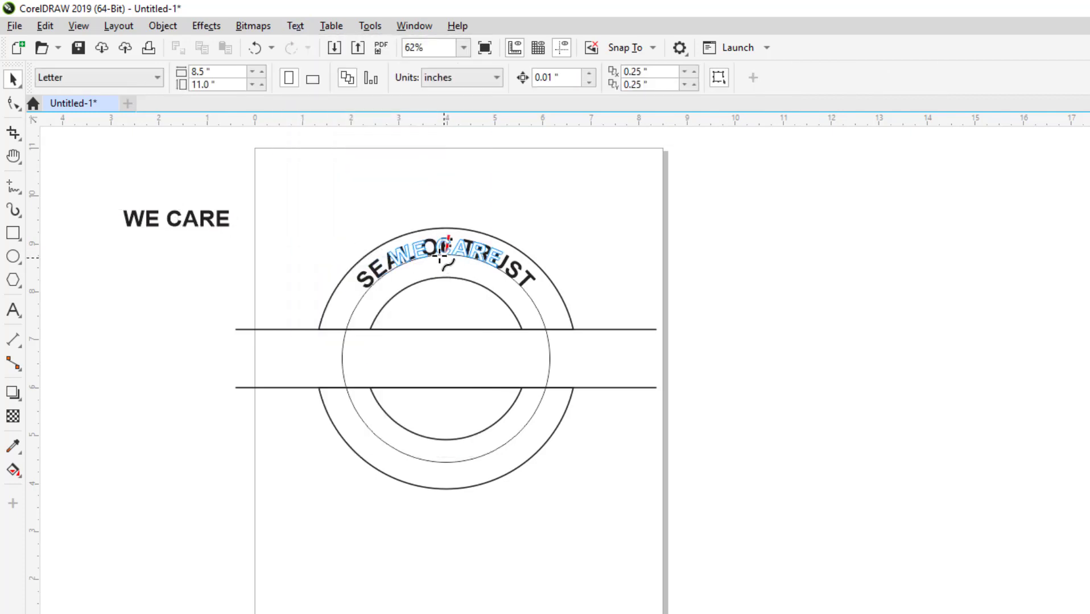
pyautogui.click(421, 230)
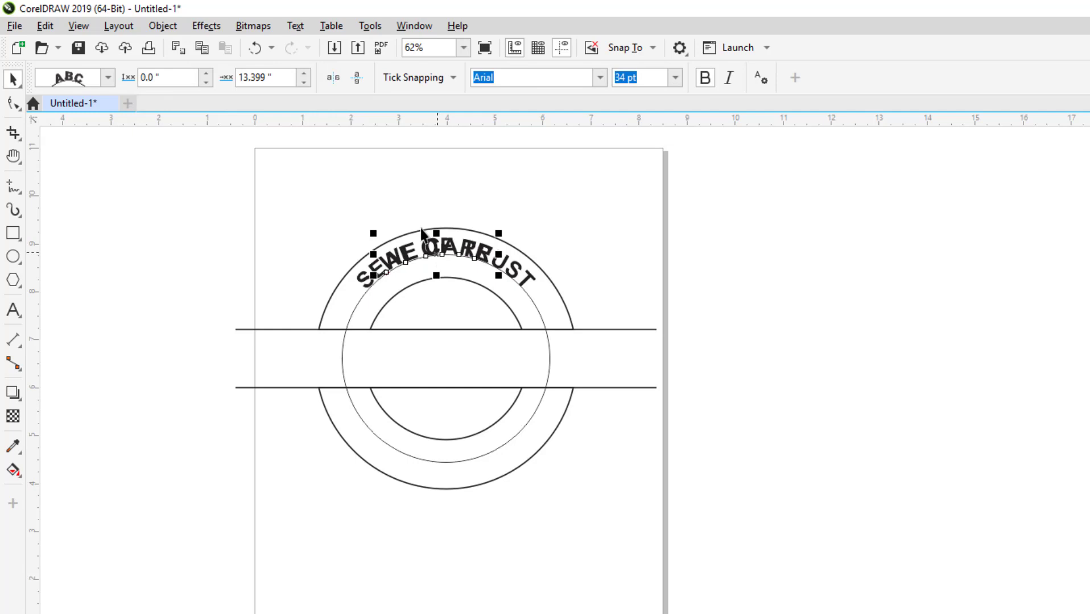
pyautogui.click(358, 78)
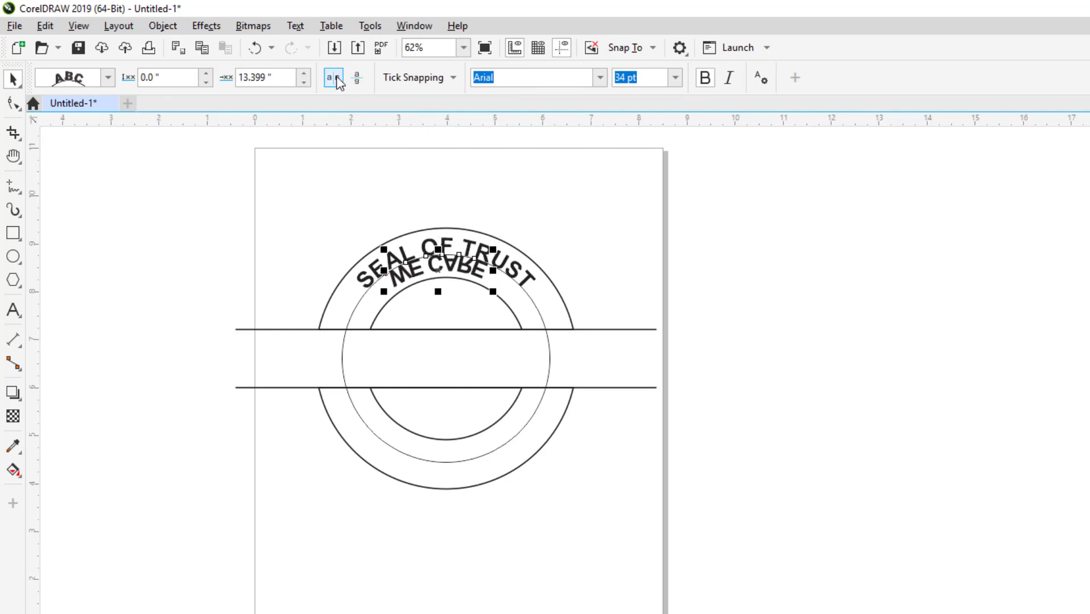
pyautogui.click(335, 80)
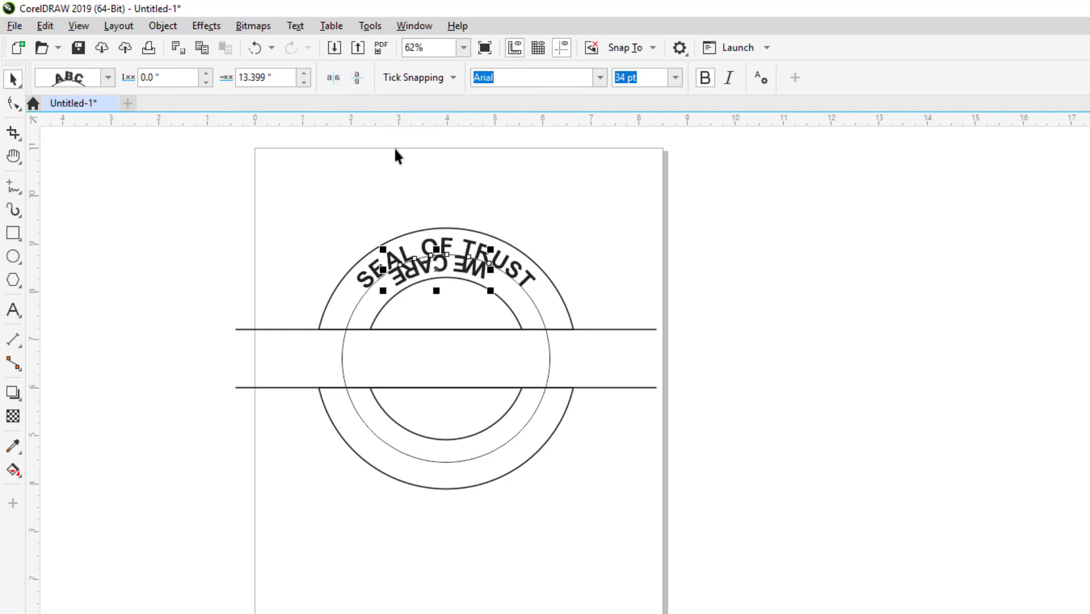
pyautogui.moveTo(437, 265); pyautogui.dragTo(449, 458)
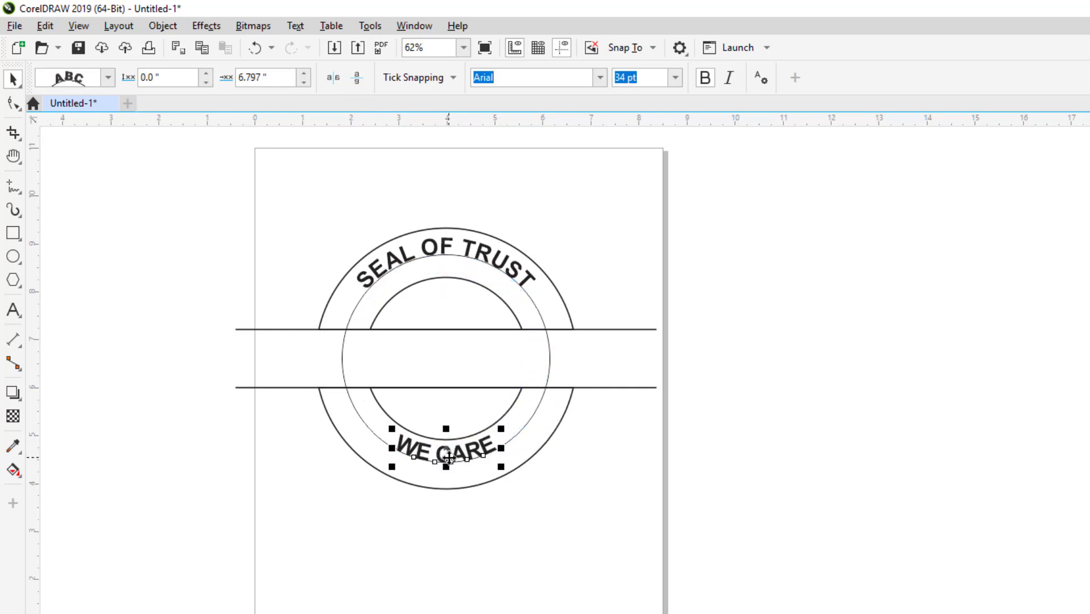
# Step: Delete the guide circle between the rings, keeping both curved texts
pyautogui.click(366, 289)
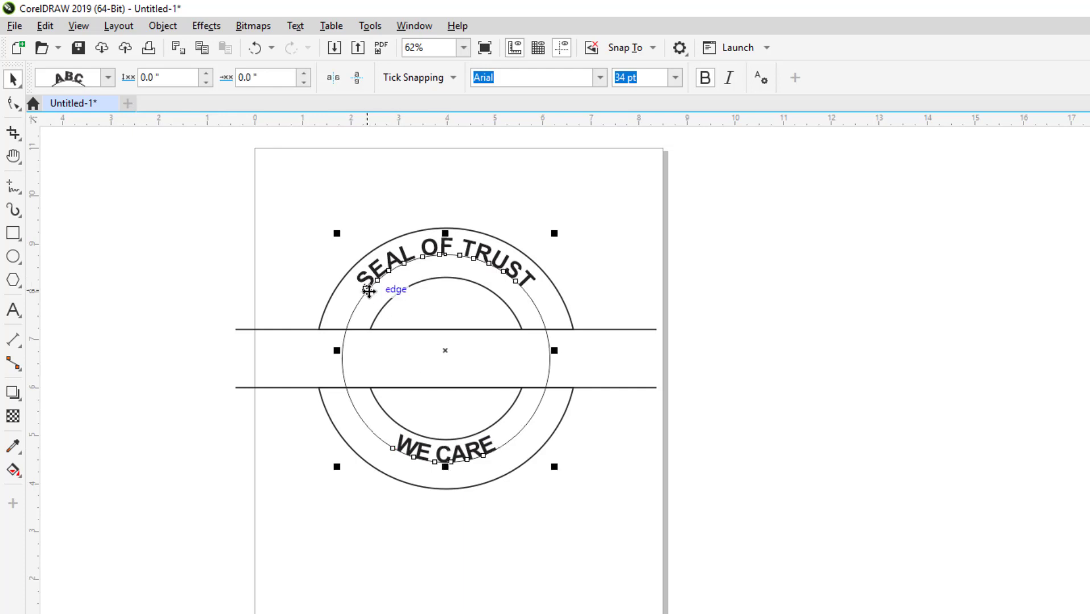
pyautogui.click(388, 273)
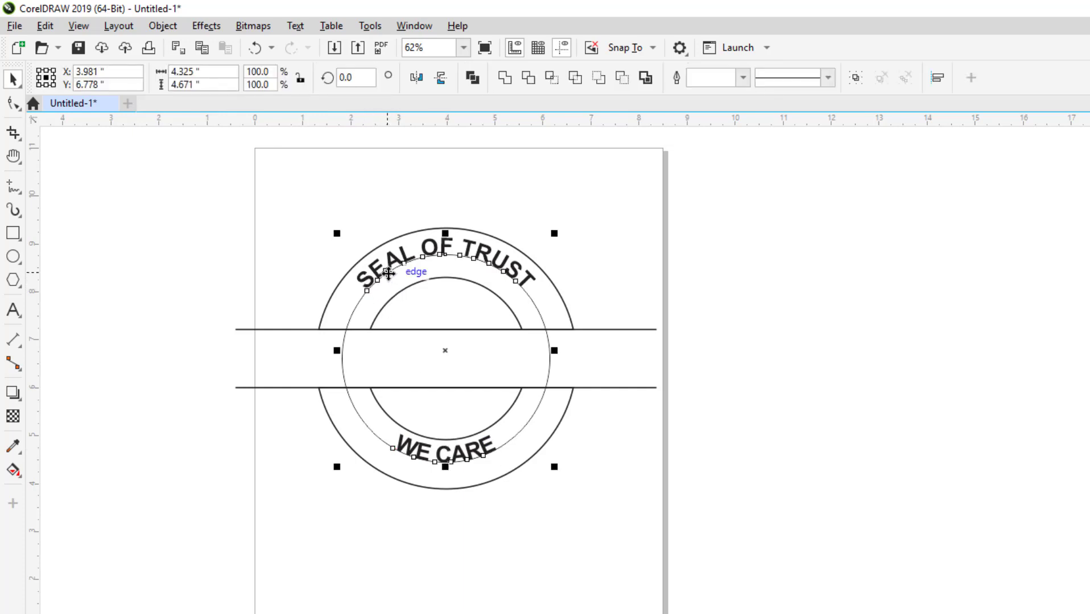
pyautogui.click(612, 248)
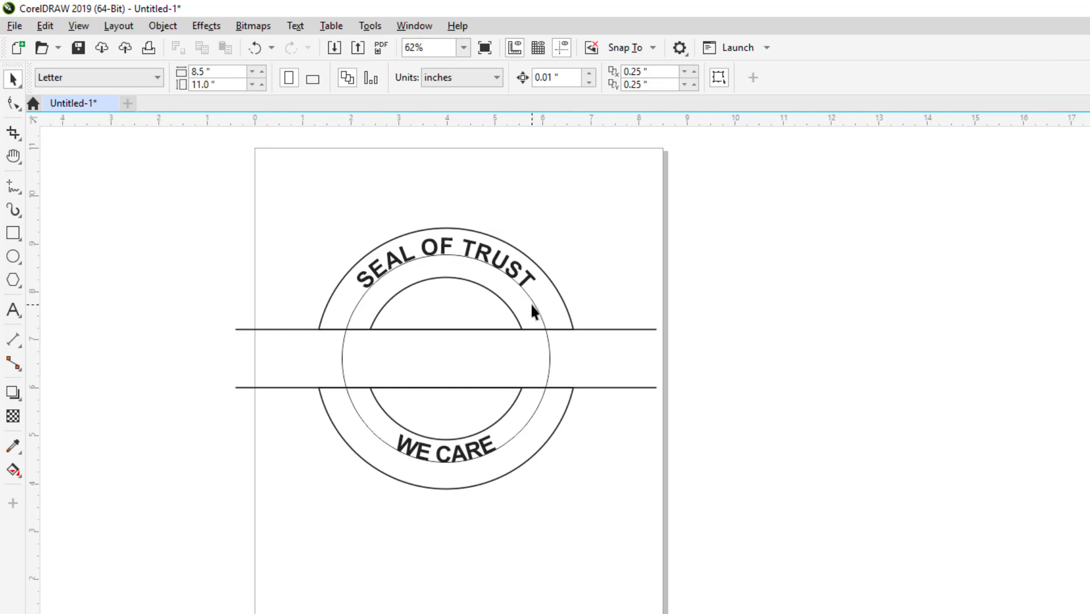
pyautogui.moveTo(532, 310); pyautogui.dragTo(741, 298)
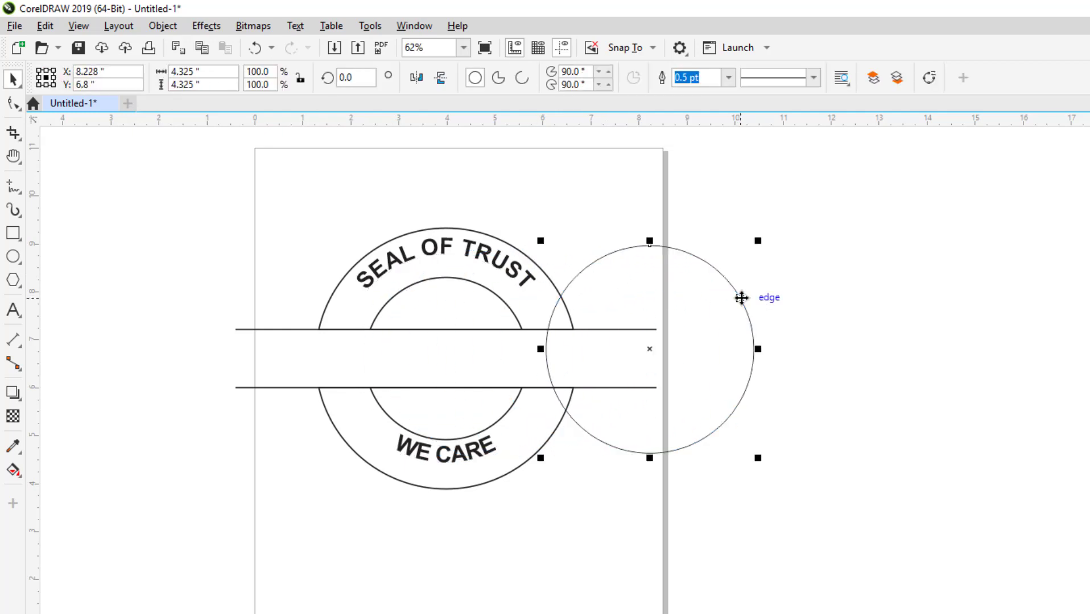
pyautogui.press('Delete')
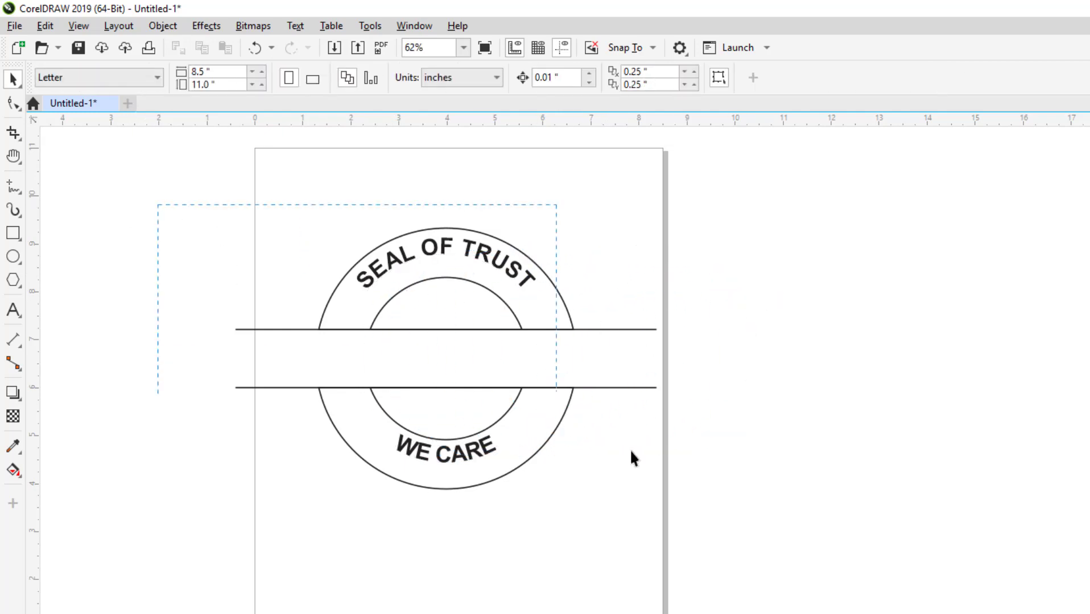
# Step: Colour the outlines of all the rings and horizontal lines grey, undoing the grey fill applied to the whole seal
pyautogui.moveTo(630, 448); pyautogui.dragTo(775, 484)
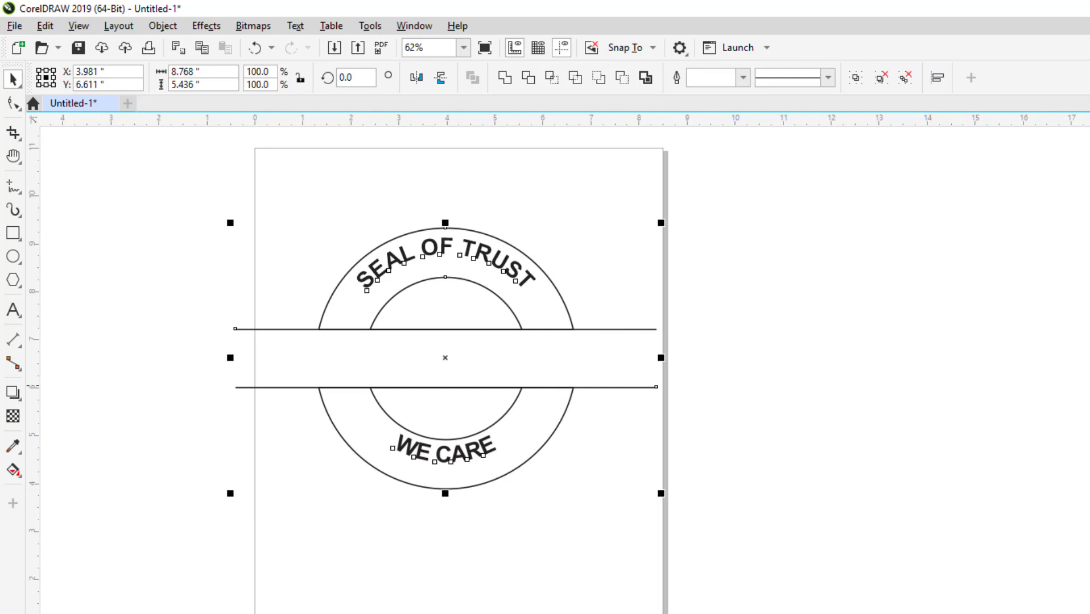
pyautogui.hotkey('ctrl', 'l')
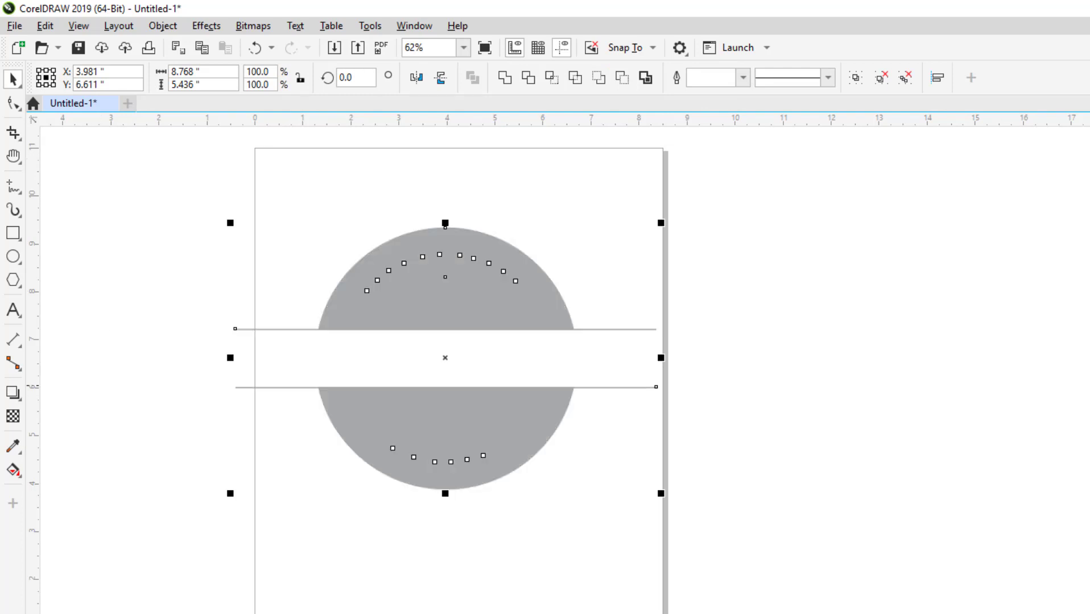
pyautogui.hotkey('ctrl', 'z')
pyautogui.click(616, 265)
# Step: Fill the curved texts "WE CARE" and "SEAL OF TRUST" with grey
pyautogui.click(505, 265)
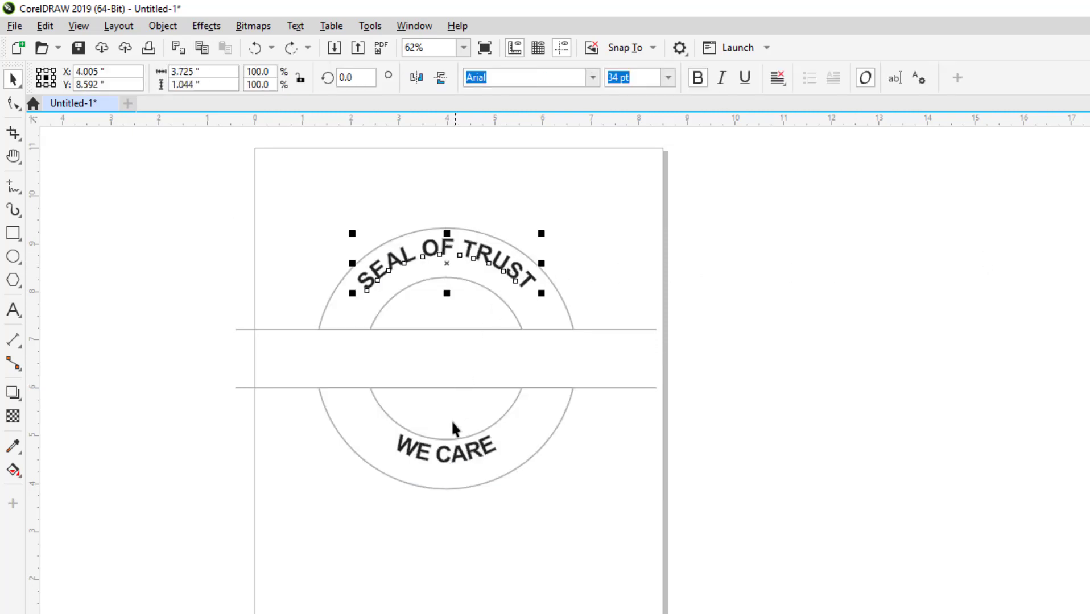
pyautogui.click(439, 457)
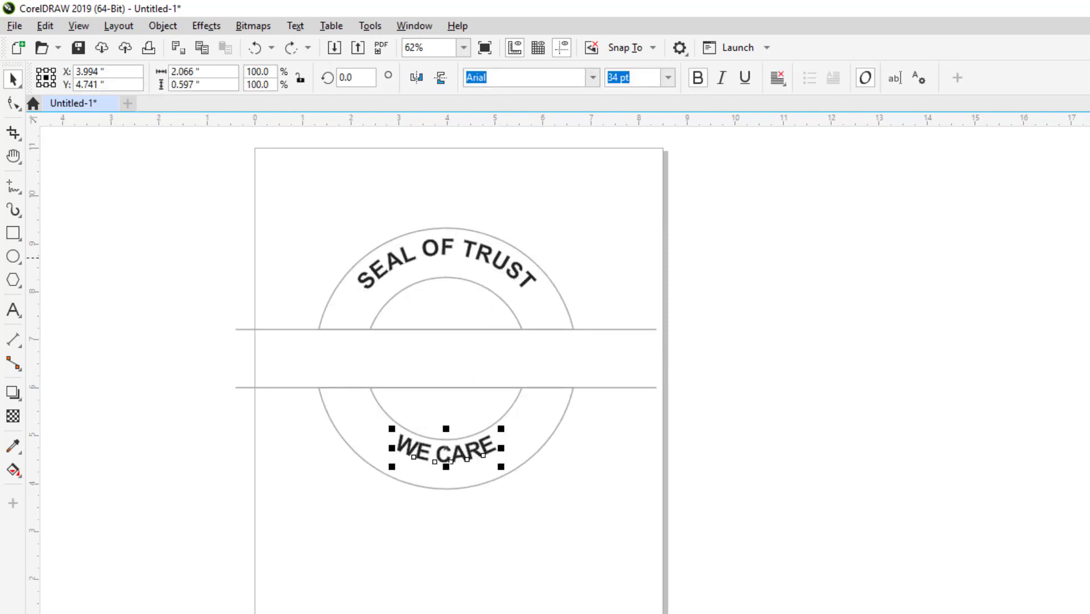
pyautogui.click(507, 272)
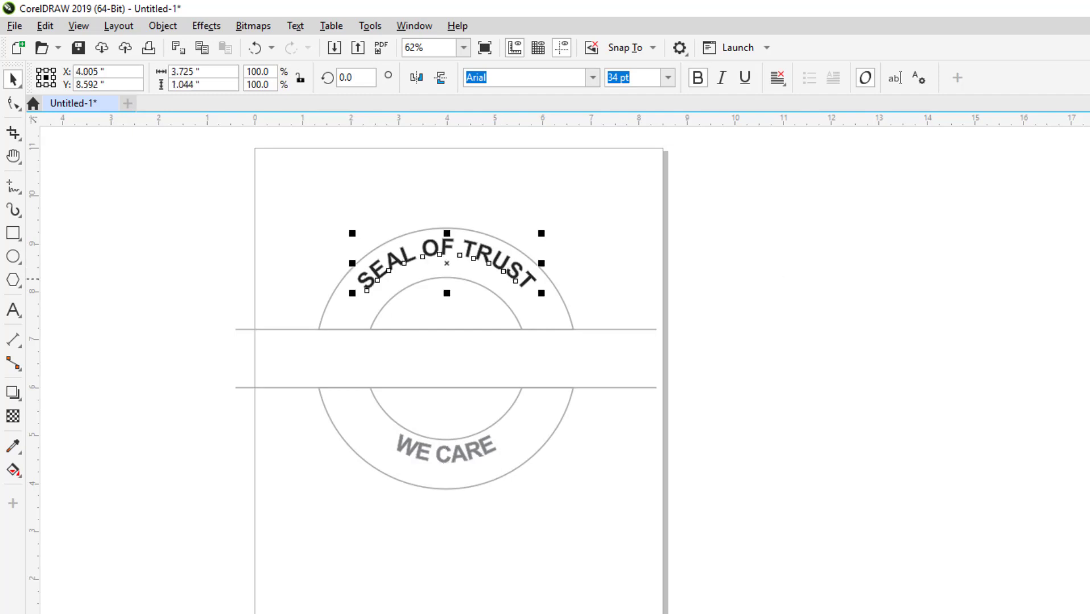
pyautogui.click(165, 407)
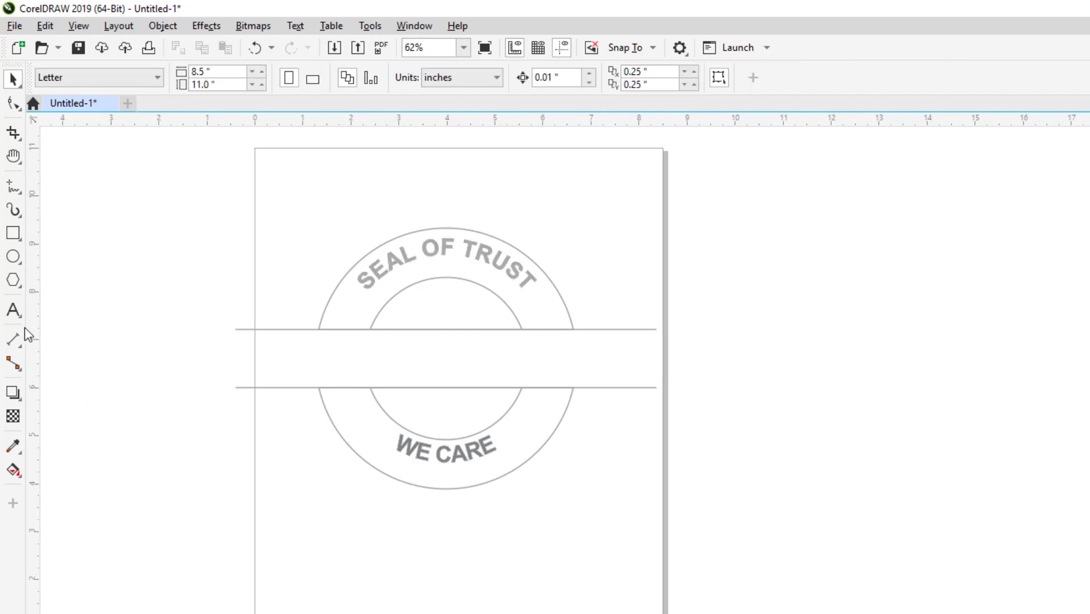
# Step: Add the text "Paytm" above and left of the seal, enlarge it to about 75 pt, and make it bold
pyautogui.click(13, 310)
pyautogui.click(152, 196)
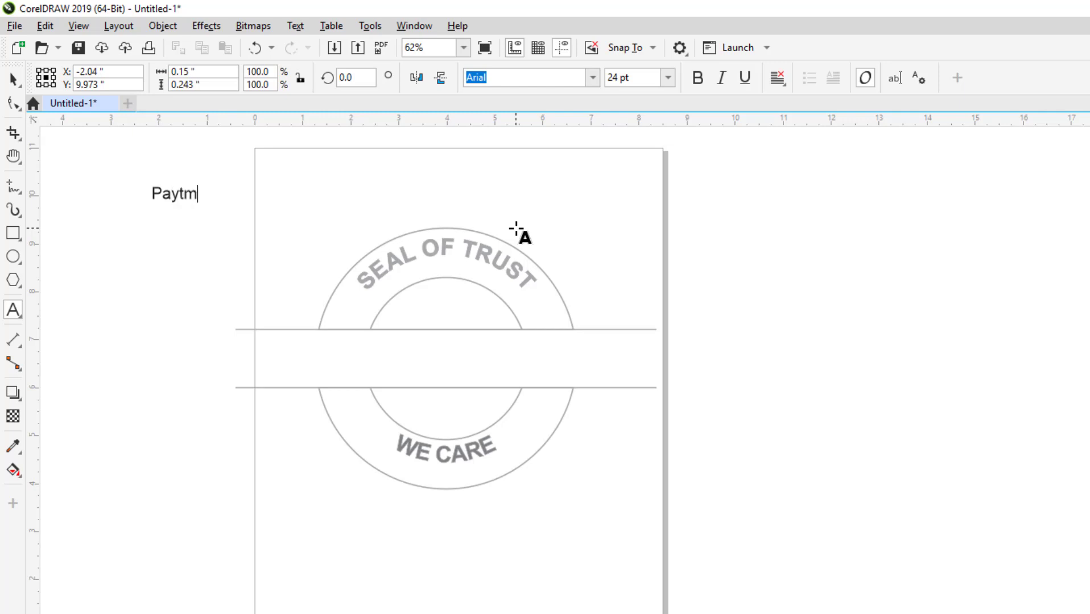
pyautogui.press('Escape')
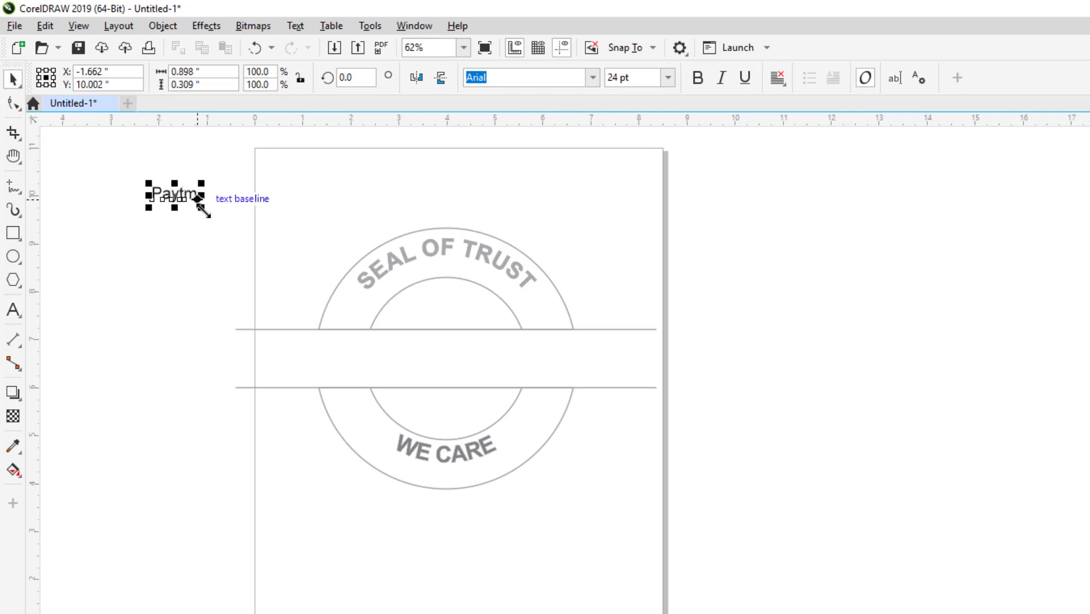
pyautogui.moveTo(202, 210); pyautogui.dragTo(318, 254)
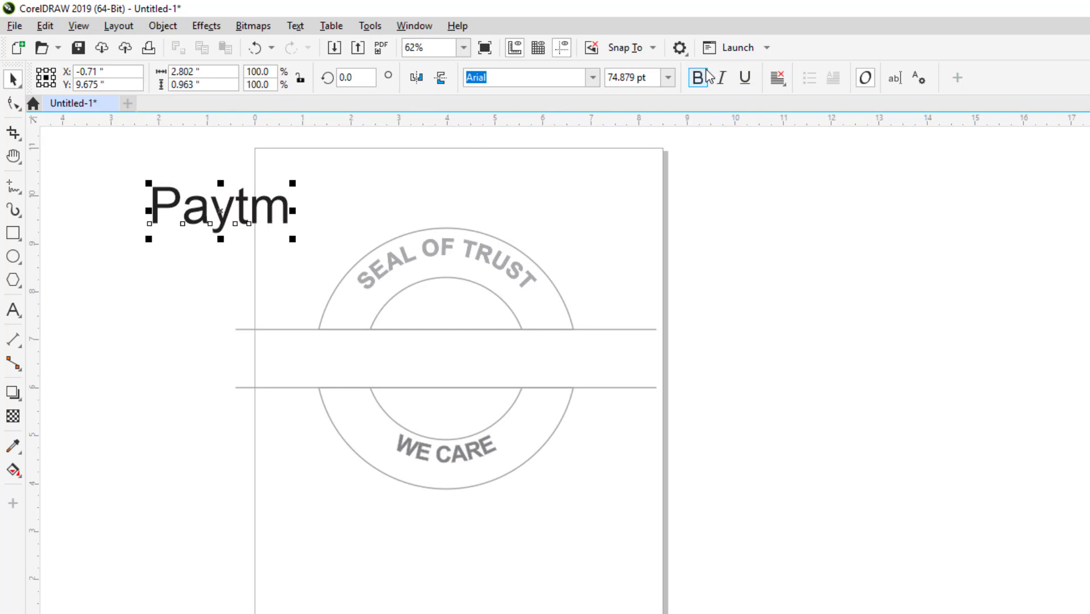
pyautogui.click(707, 73)
pyautogui.click(593, 77)
pyautogui.click(381, 117)
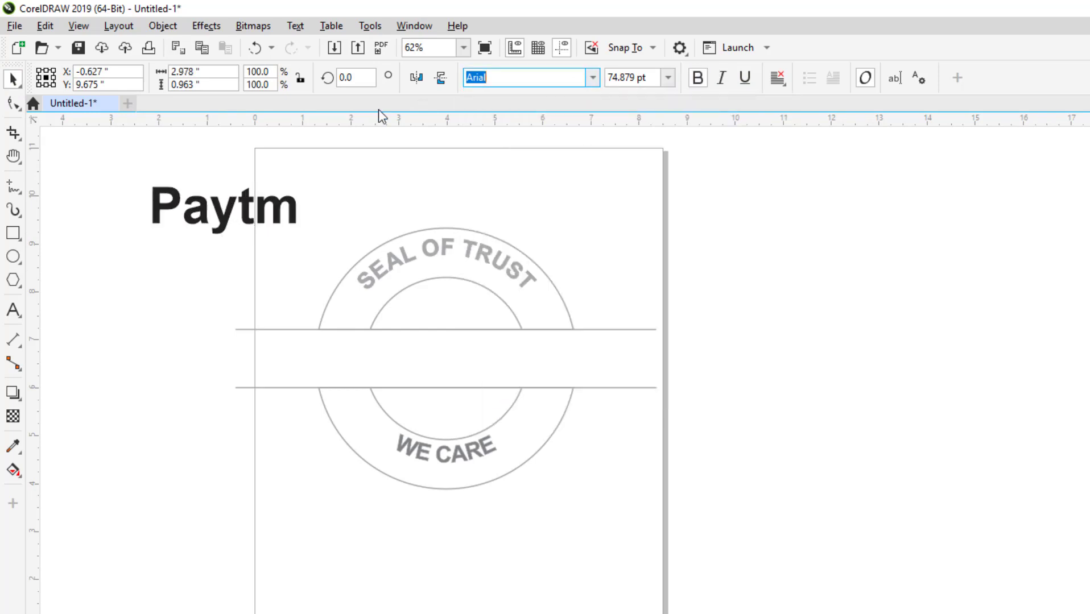
# Step: Colour "Pay" dark blue and "tm" light blue in the "Paytm" text, and centre the text in the seal's horizontal band
pyautogui.click(245, 196)
pyautogui.click(206, 265)
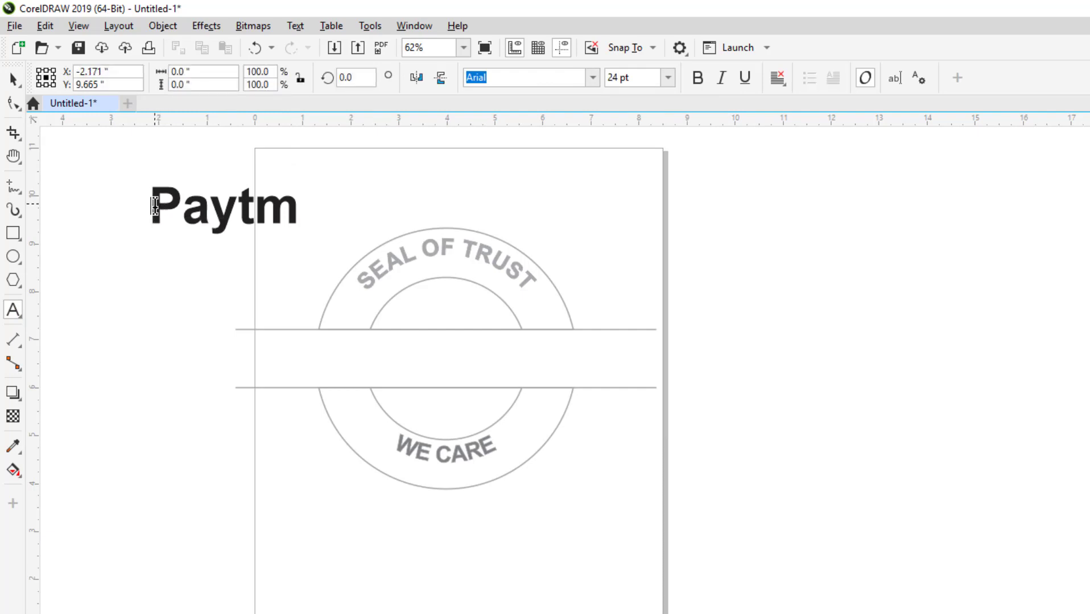
pyautogui.click(20, 88)
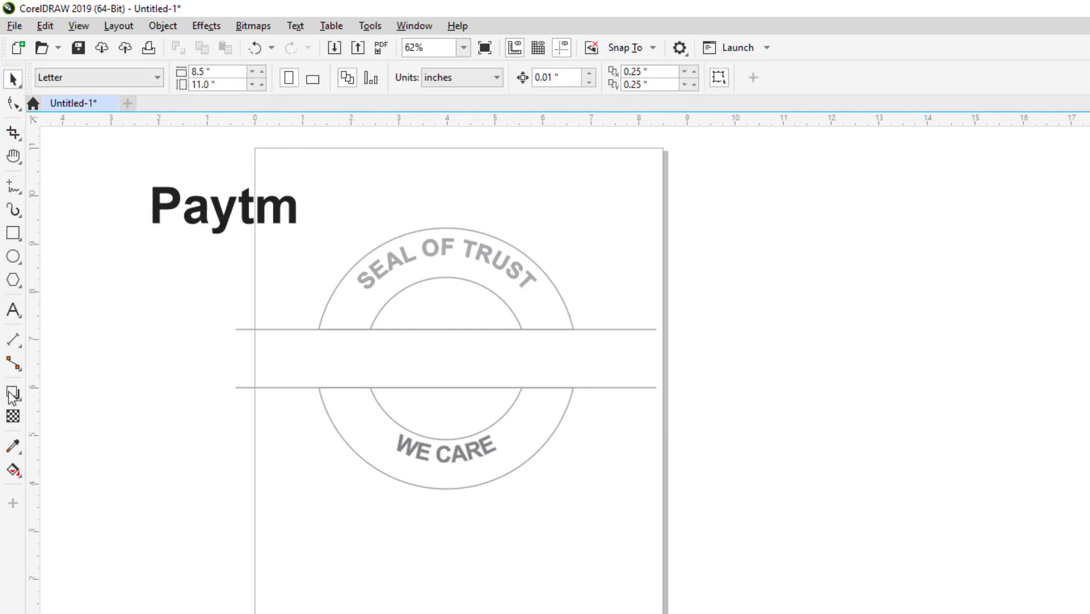
pyautogui.click(13, 310)
pyautogui.moveTo(237, 218); pyautogui.dragTo(152, 222)
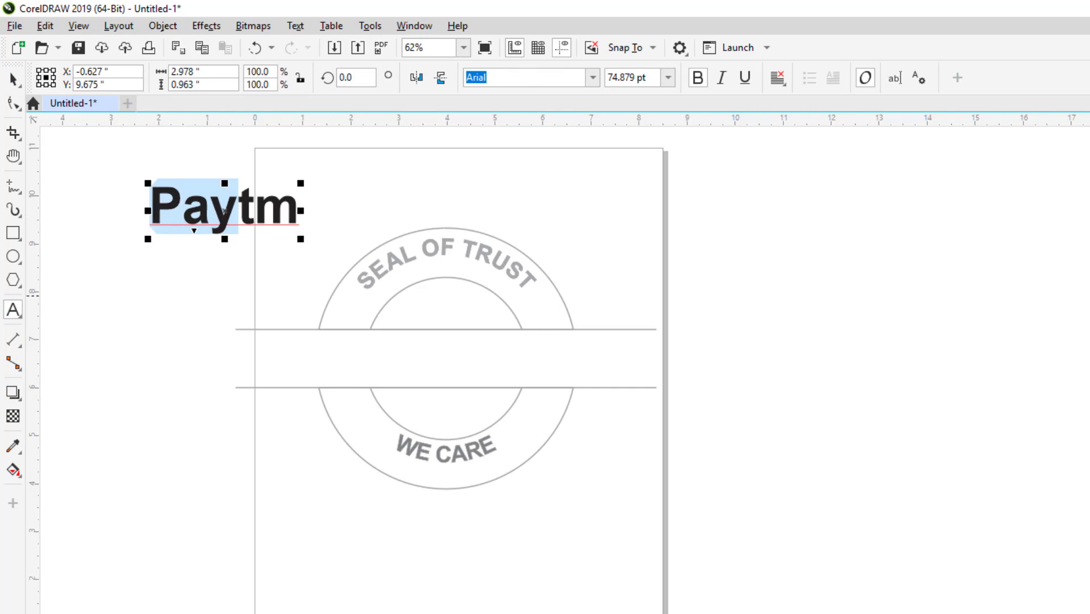
pyautogui.moveTo(297, 213); pyautogui.dragTo(246, 213)
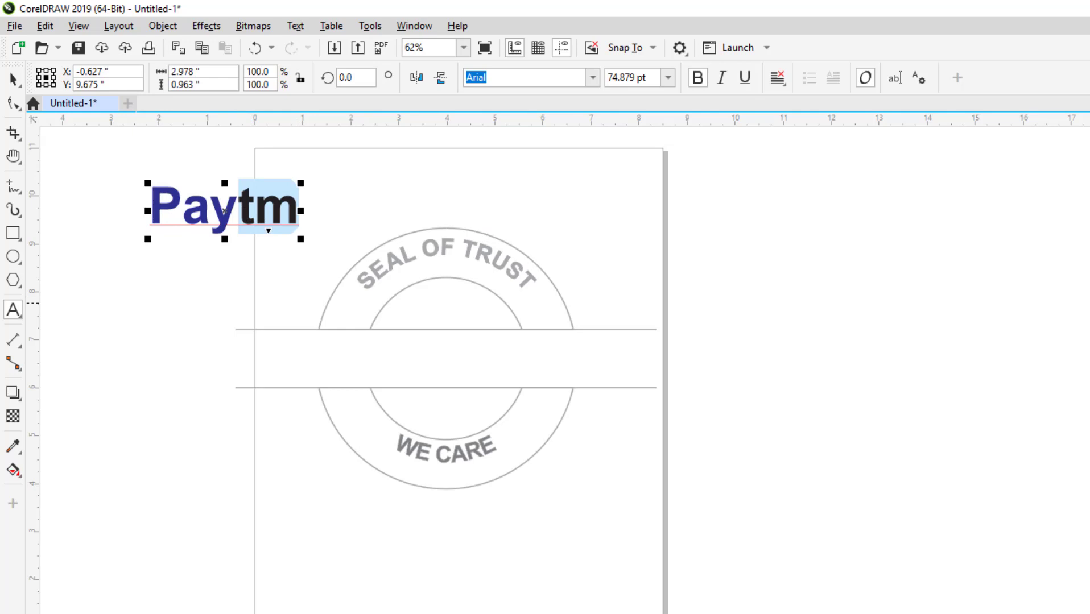
pyautogui.click(15, 80)
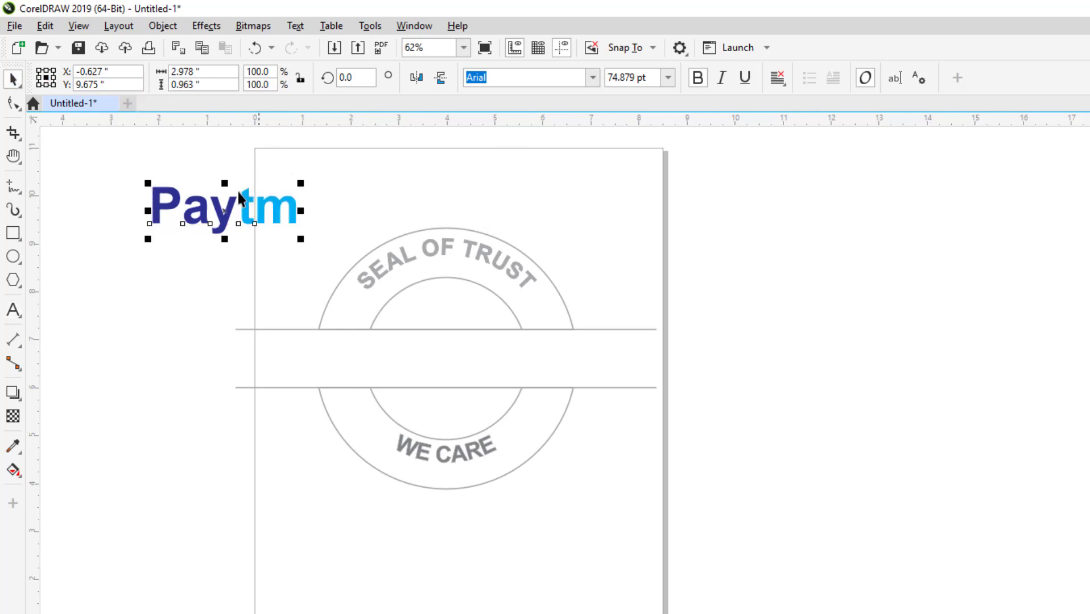
pyautogui.moveTo(224, 212); pyautogui.dragTo(445, 358)
# Step: Draw a grey-filled five-pointed star about 0.88 by 0.72 inches in the empty area left of the seal
pyautogui.click(16, 287)
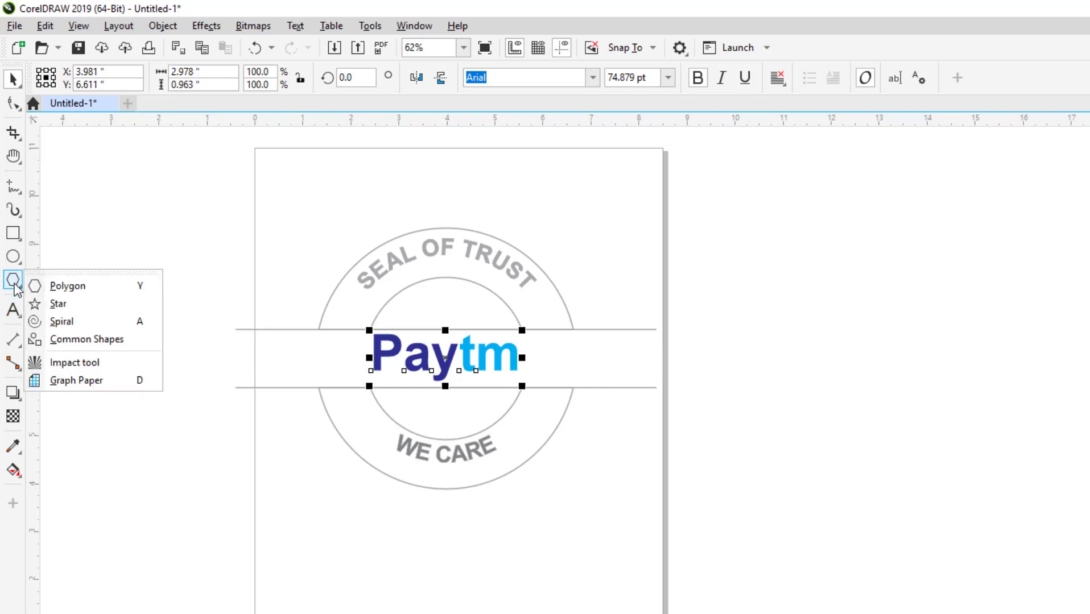
pyautogui.click(57, 303)
pyautogui.moveTo(167, 264); pyautogui.dragTo(220, 309)
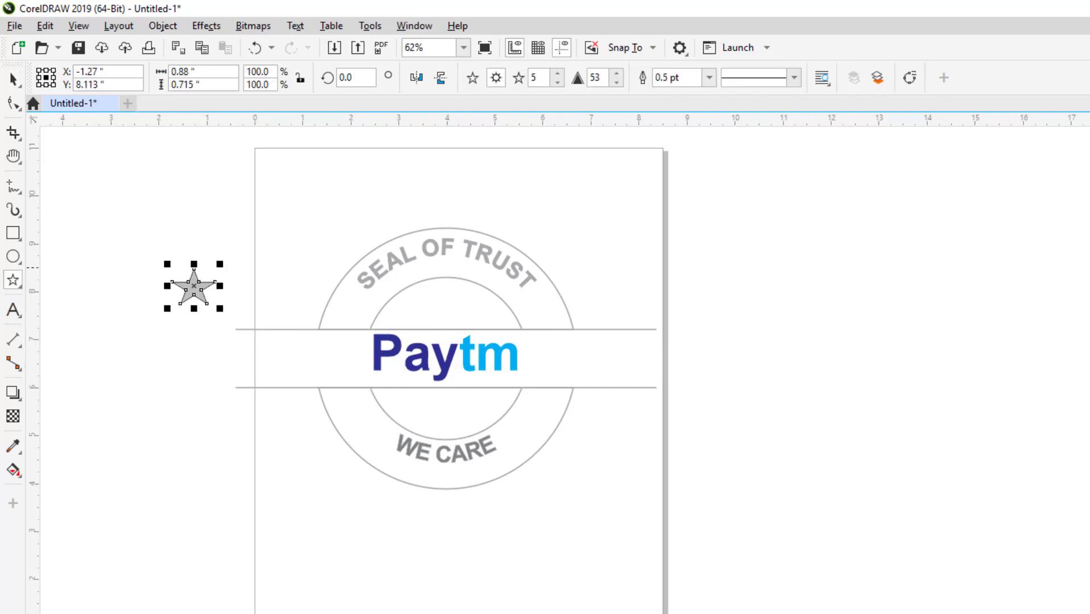
# Step: Duplicate the star and place one star on each side of "Paytm" within the horizontal band
pyautogui.hotkey('ctrl', 'd')
pyautogui.moveTo(207, 275); pyautogui.dragTo(595, 364)
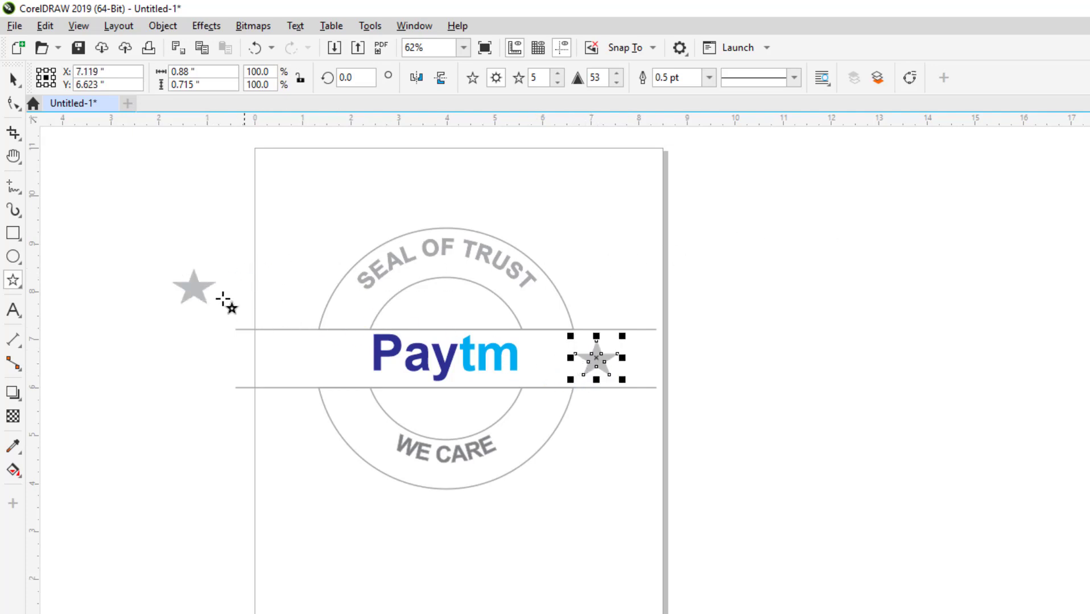
pyautogui.click(200, 289)
pyautogui.moveTo(196, 287); pyautogui.dragTo(298, 360)
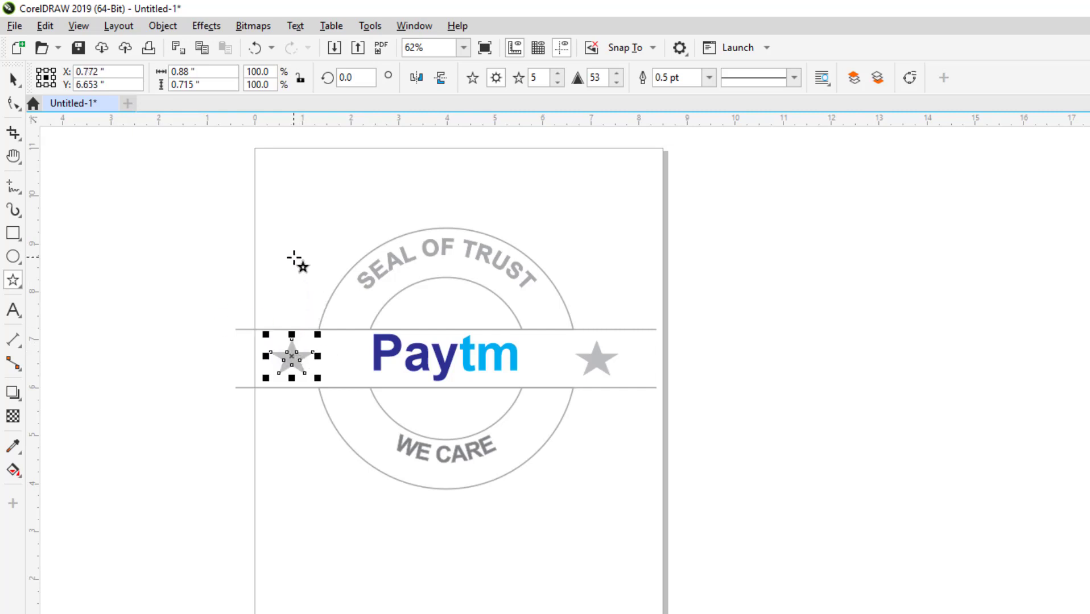
pyautogui.click(277, 240)
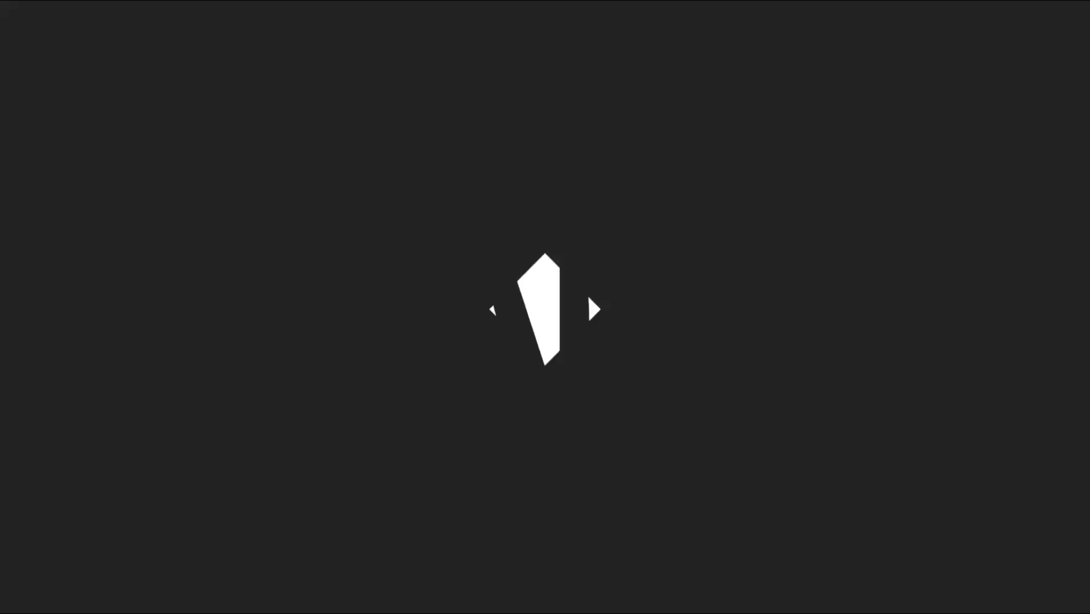